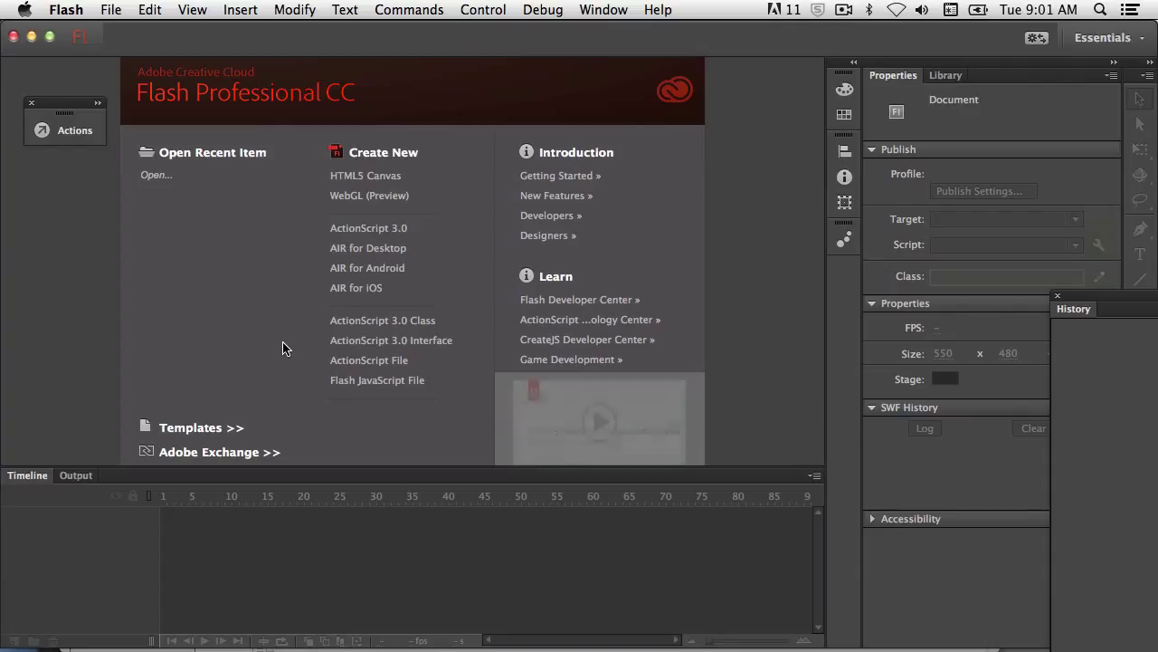
# - Create a new ActionScript 3.0 document from the Welcome screen
pyautogui.click(354, 229)
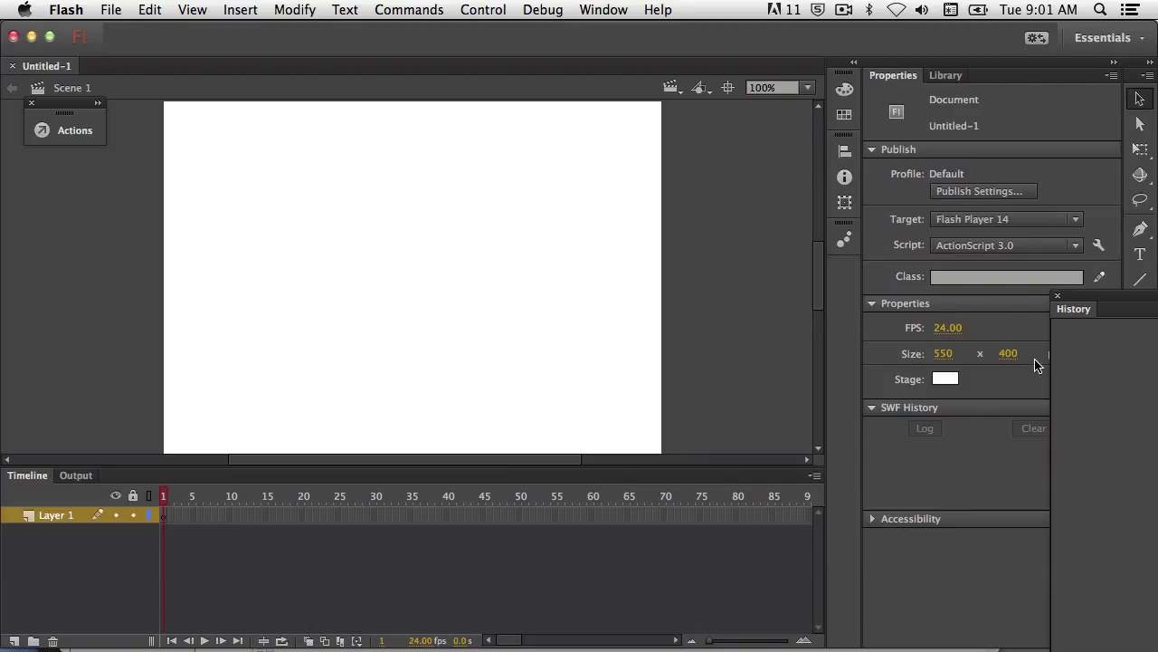
# - Close History, pick the Oval Tool and set the fill type to Radial gradient
pyautogui.click(1057, 299)
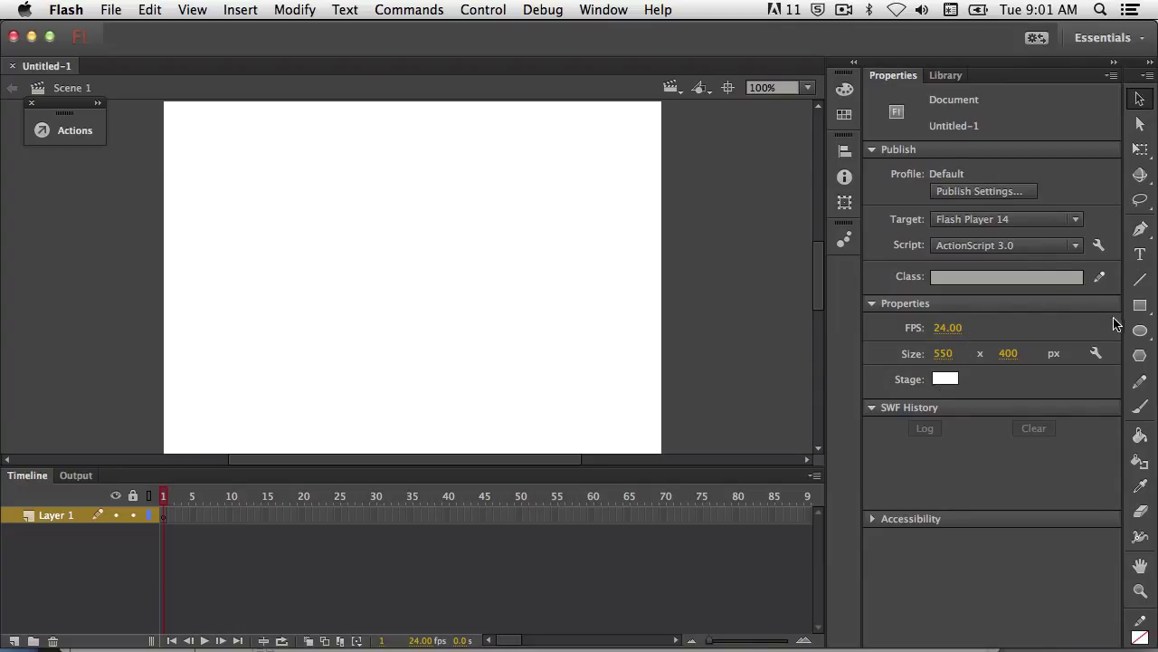
pyautogui.click(1140, 332)
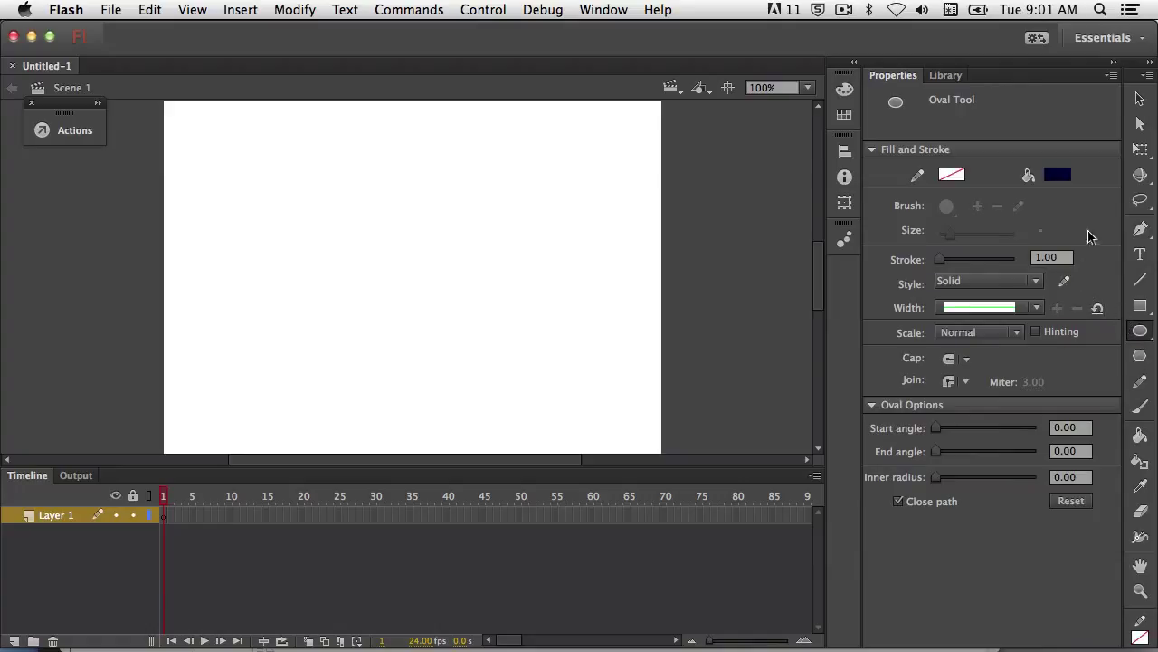
pyautogui.click(844, 89)
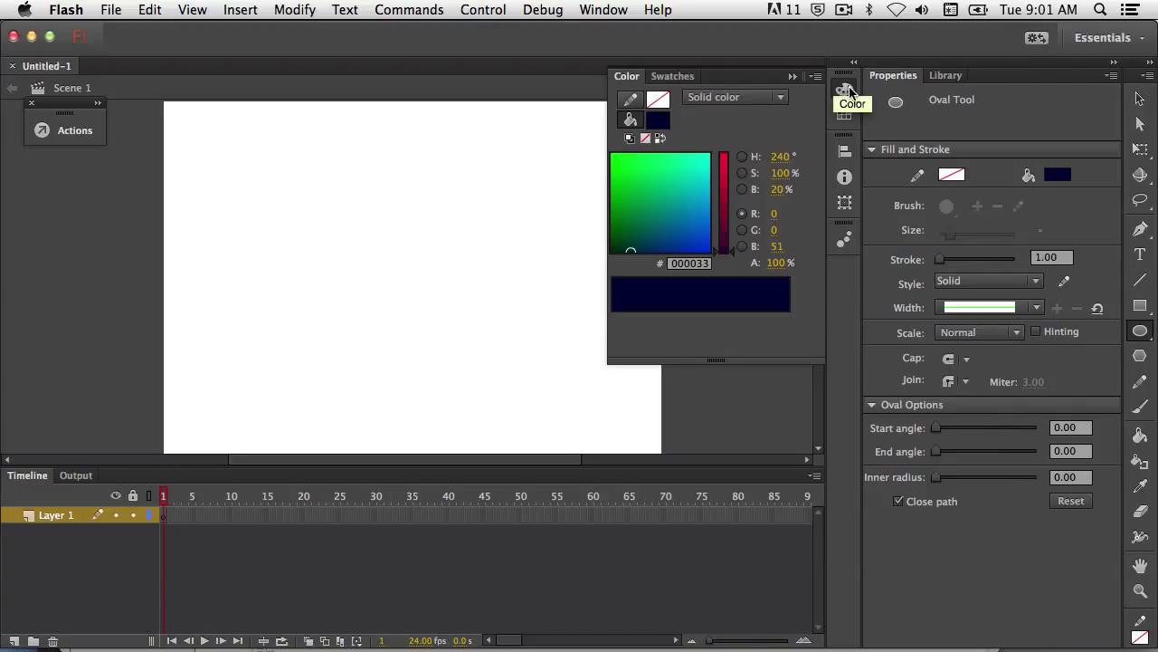
pyautogui.click(781, 98)
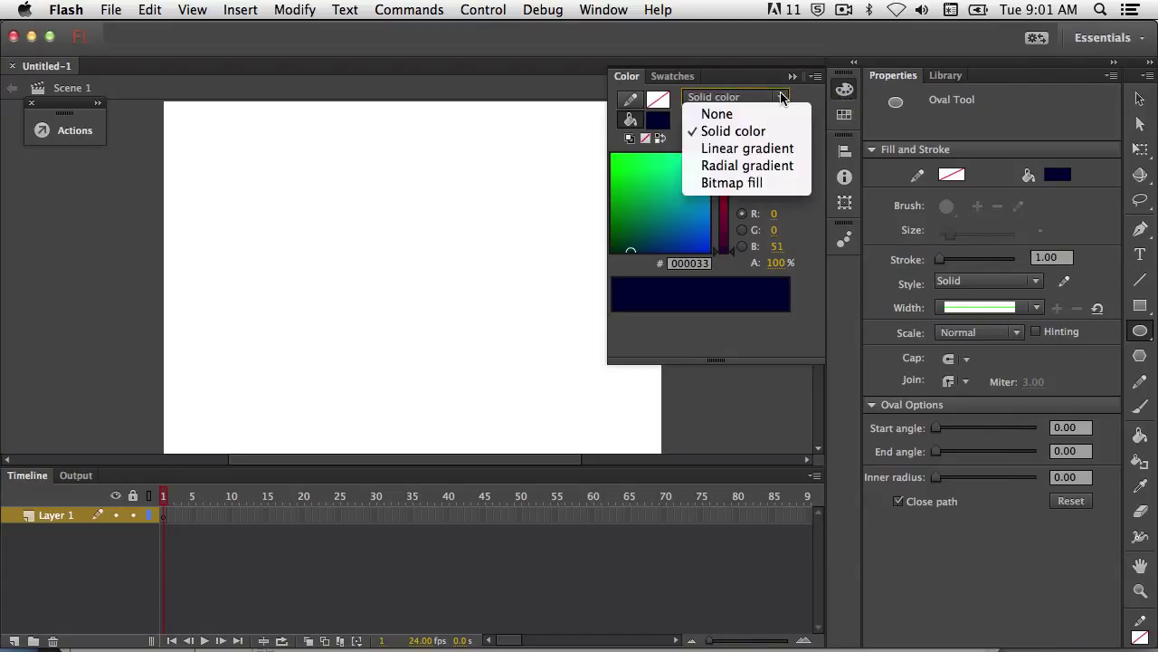
pyautogui.click(761, 168)
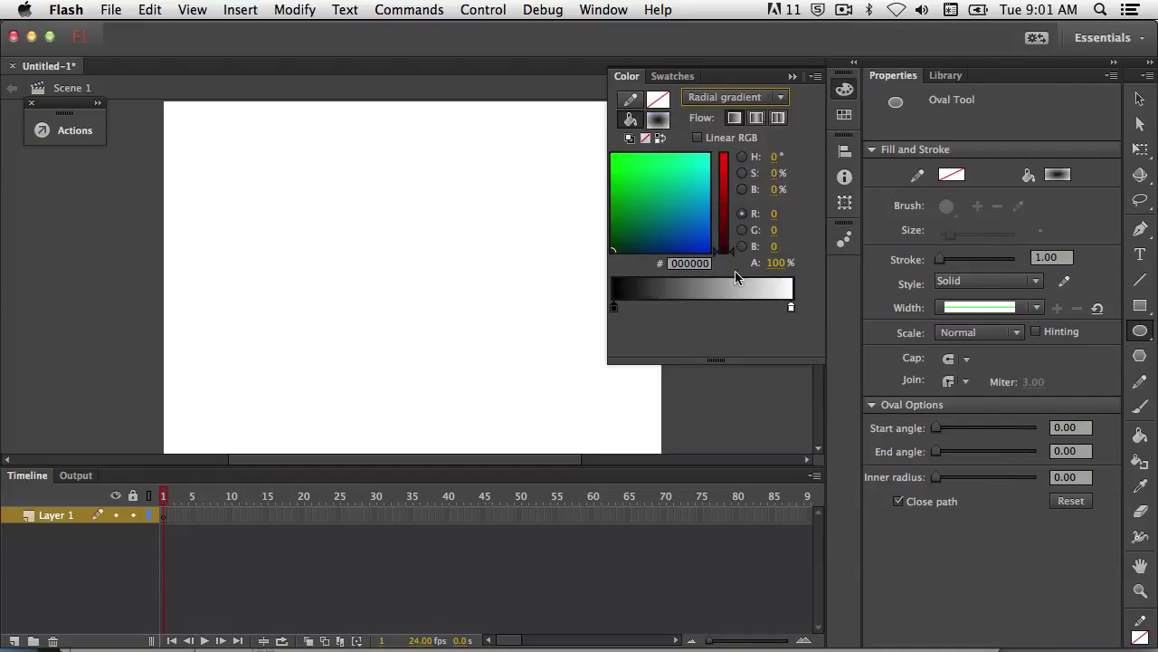
# - Set the gradient's centre stop to #99CC66 and outer stop to #990033
pyautogui.doubleClick(613, 308)
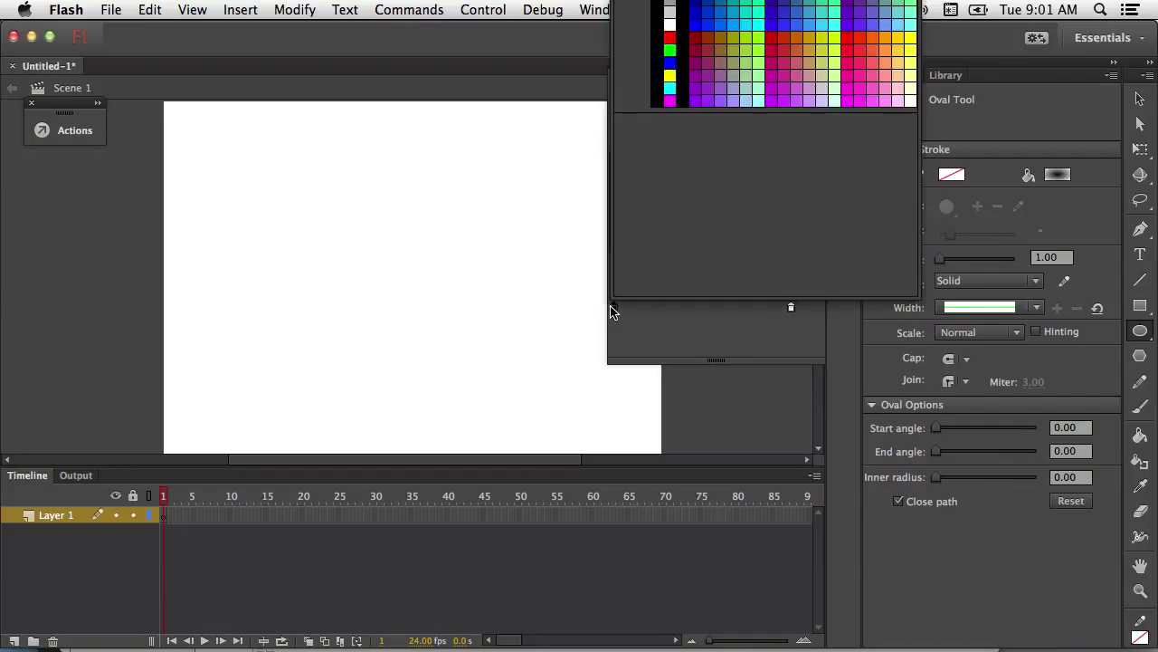
pyautogui.click(745, 60)
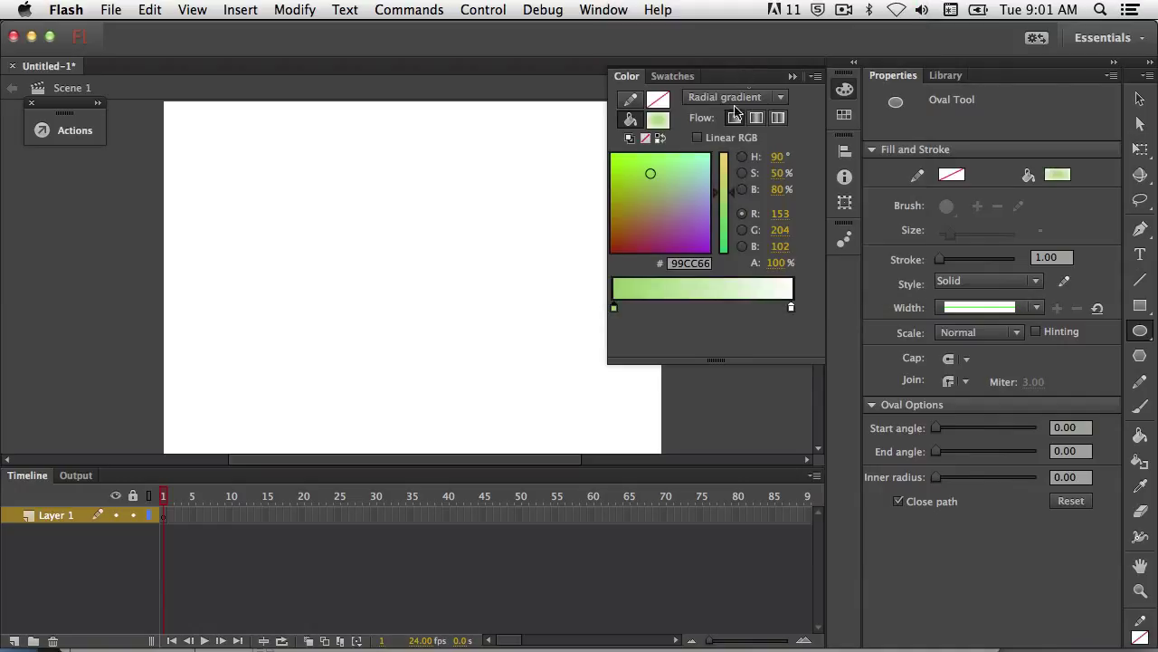
pyautogui.doubleClick(792, 309)
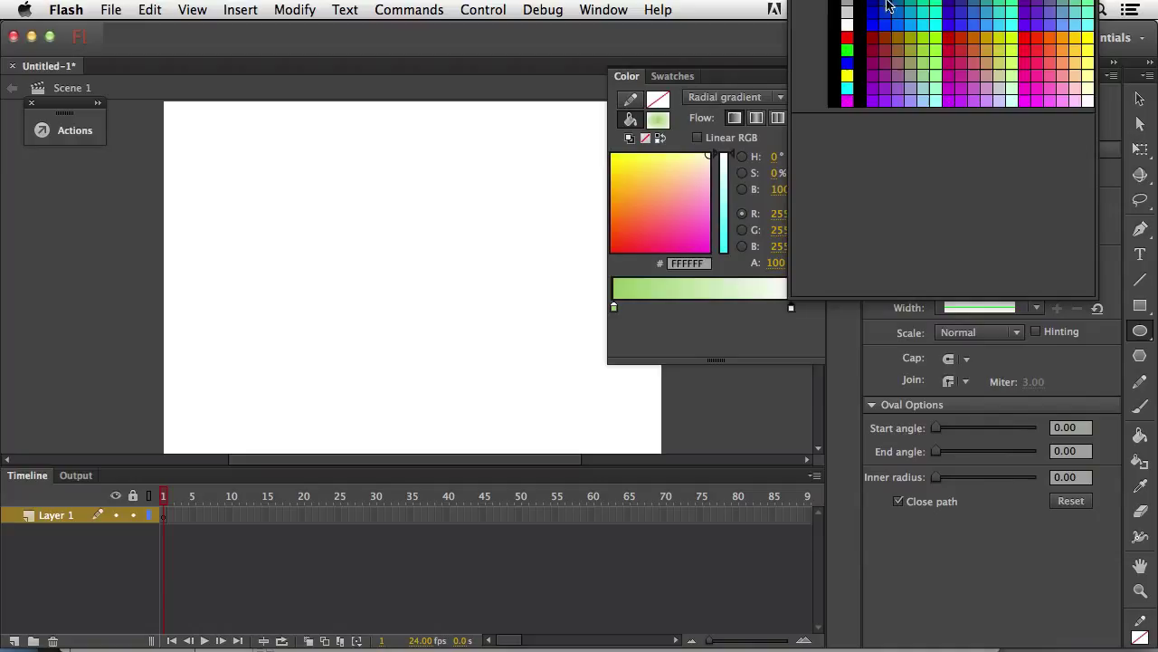
pyautogui.click(875, 43)
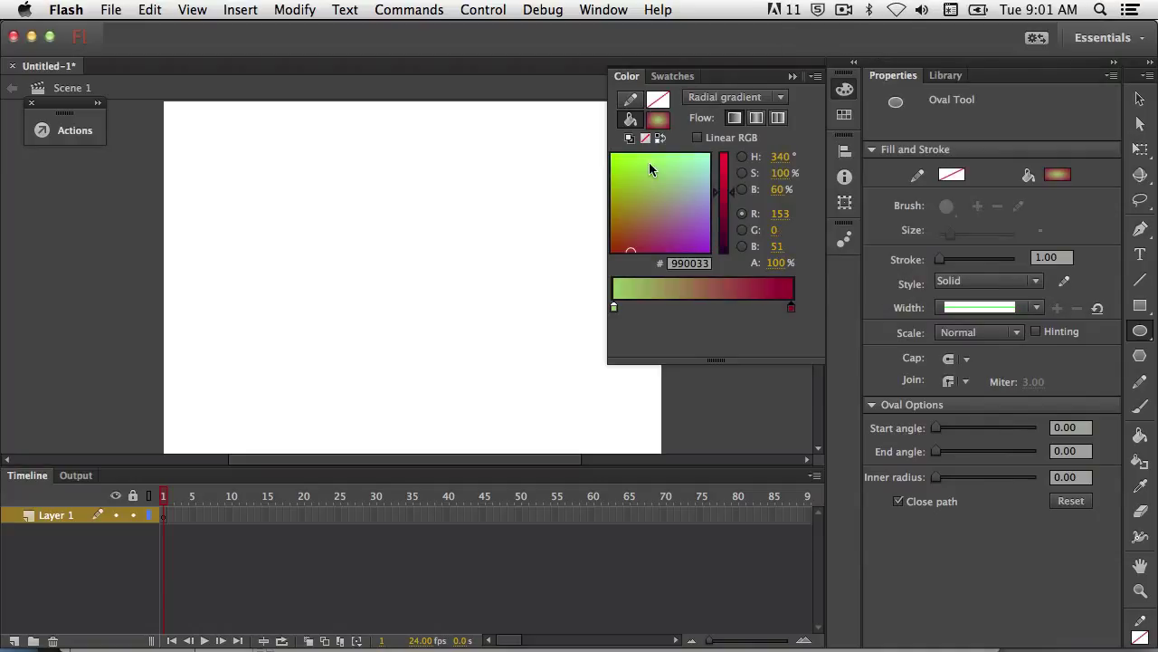
# - Draw a 54.5 × 54.5 px gradient circle at X 18, Y 16 and select it
pyautogui.click(181, 117)
pyautogui.moveTo(181, 117); pyautogui.dragTo(232, 167)
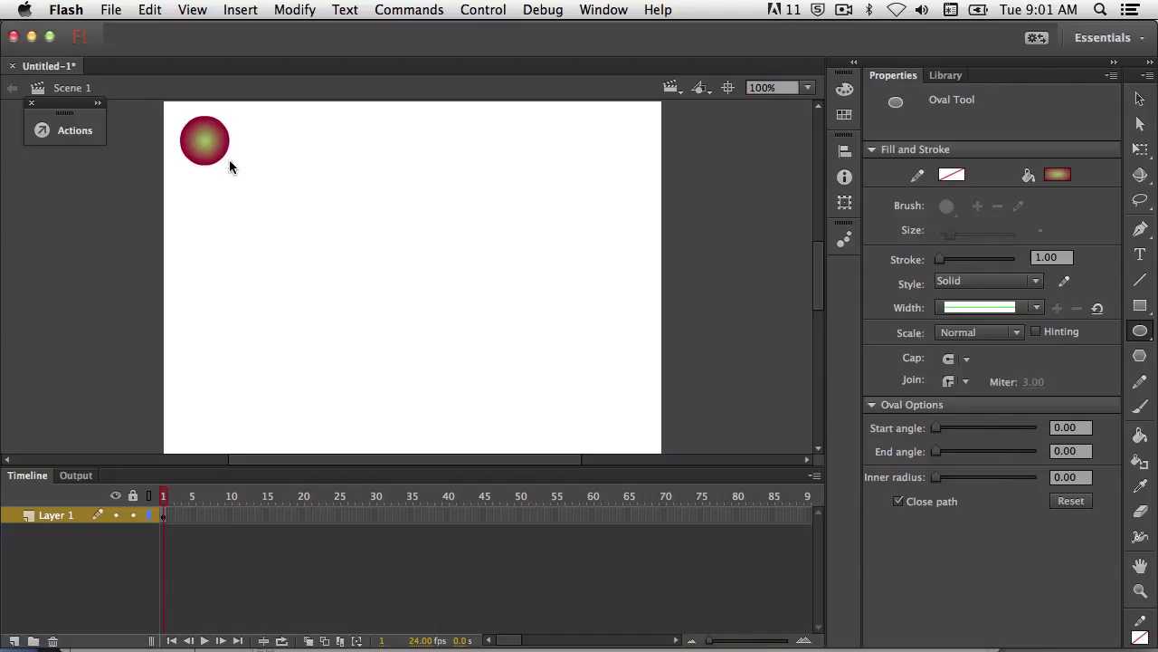
pyautogui.click(1140, 99)
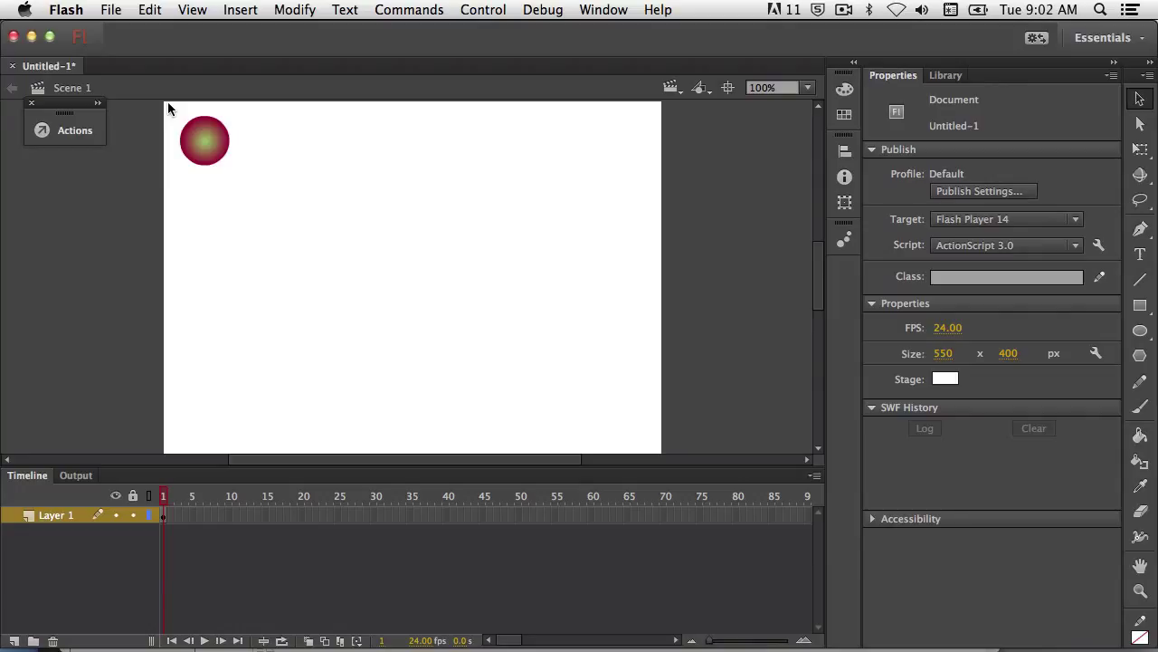
pyautogui.moveTo(169, 104); pyautogui.dragTo(255, 208)
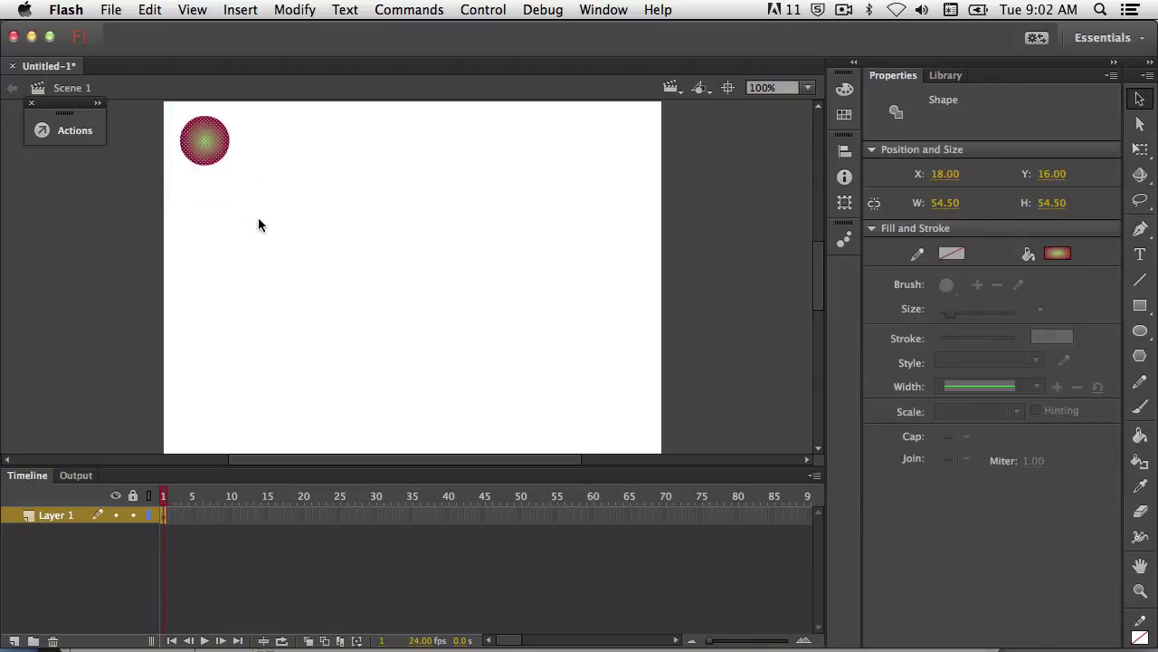
pyautogui.click(297, 9)
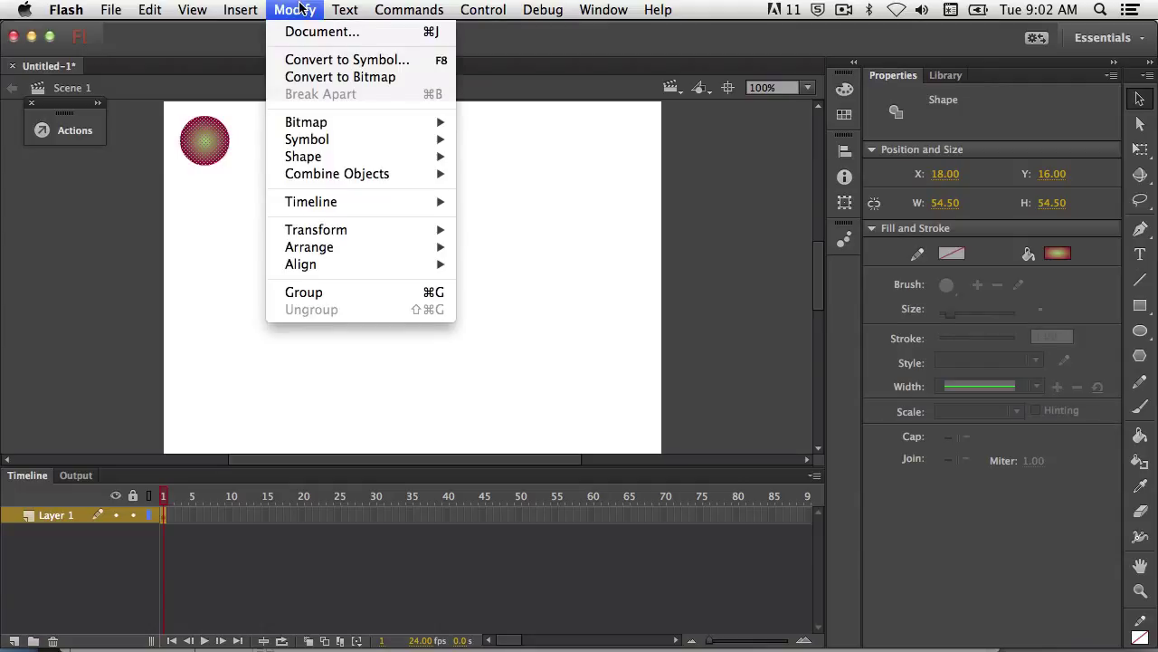
# - Convert the selected circle into a Movie Clip symbol named 'ball'
pyautogui.click(327, 61)
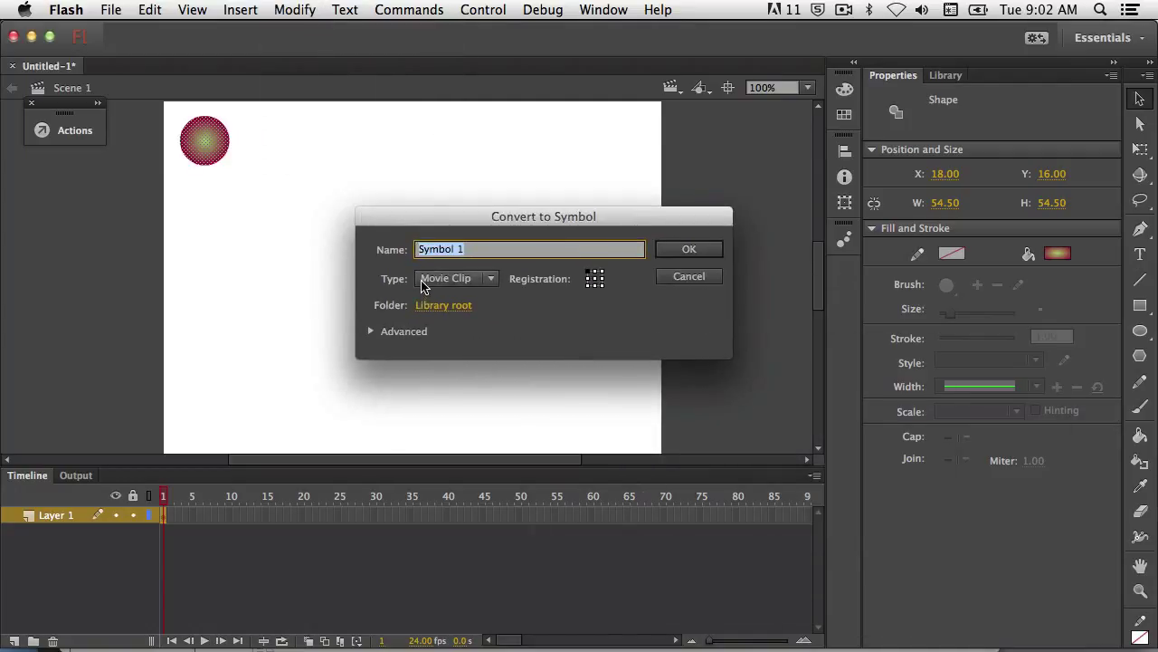
pyautogui.write('ball')
pyautogui.click(690, 249)
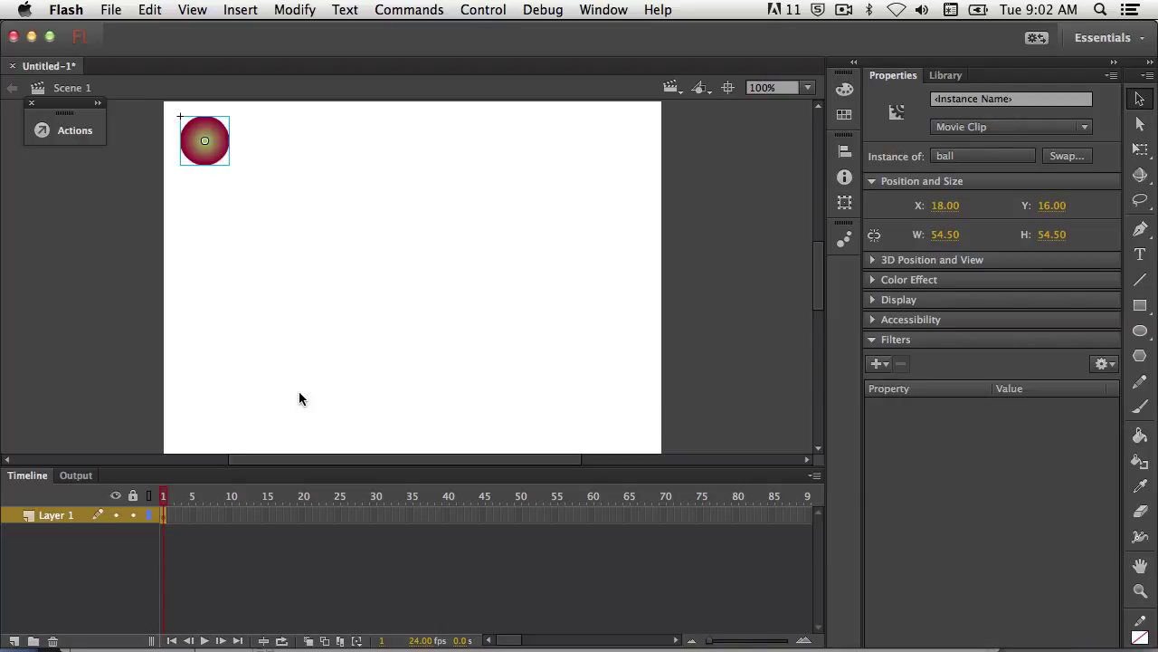
# - Add a 60-frame motion tween moving the ball to X 478.95, Y 334
pyautogui.rightClick(164, 520)
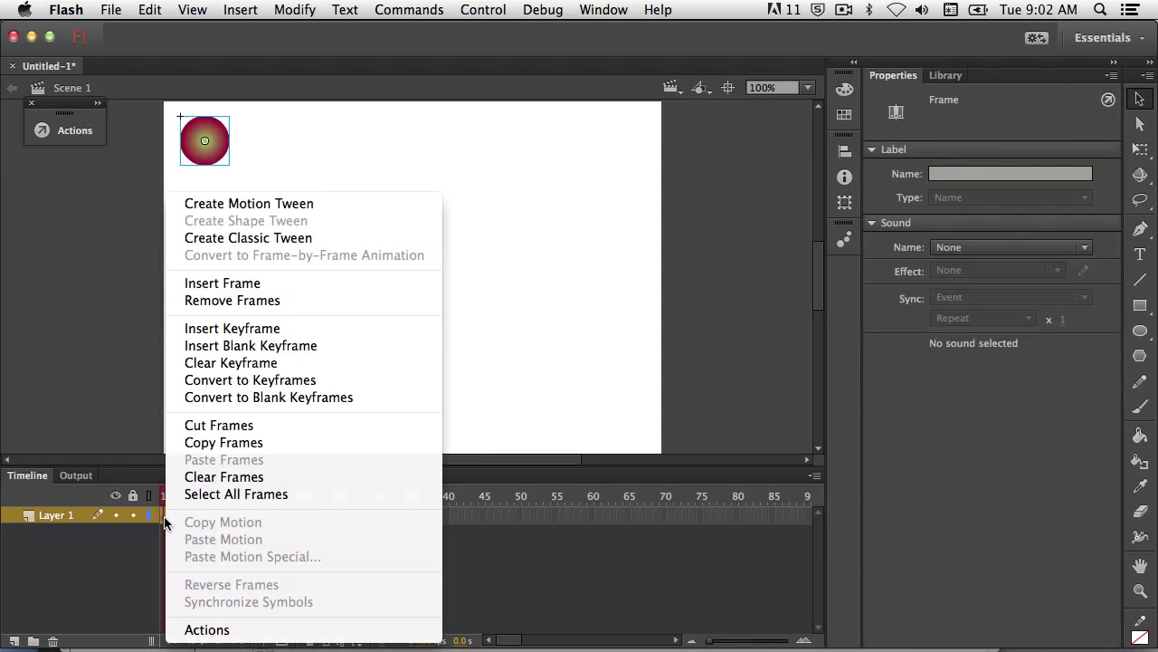
pyautogui.click(242, 204)
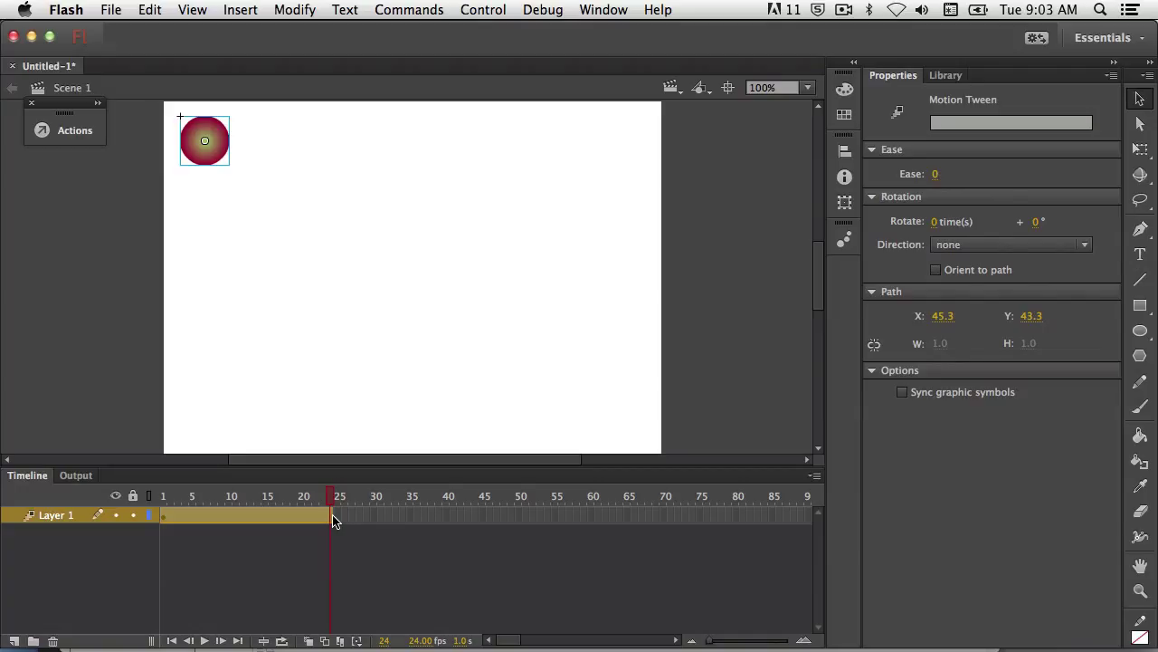
pyautogui.moveTo(333, 520); pyautogui.dragTo(589, 525)
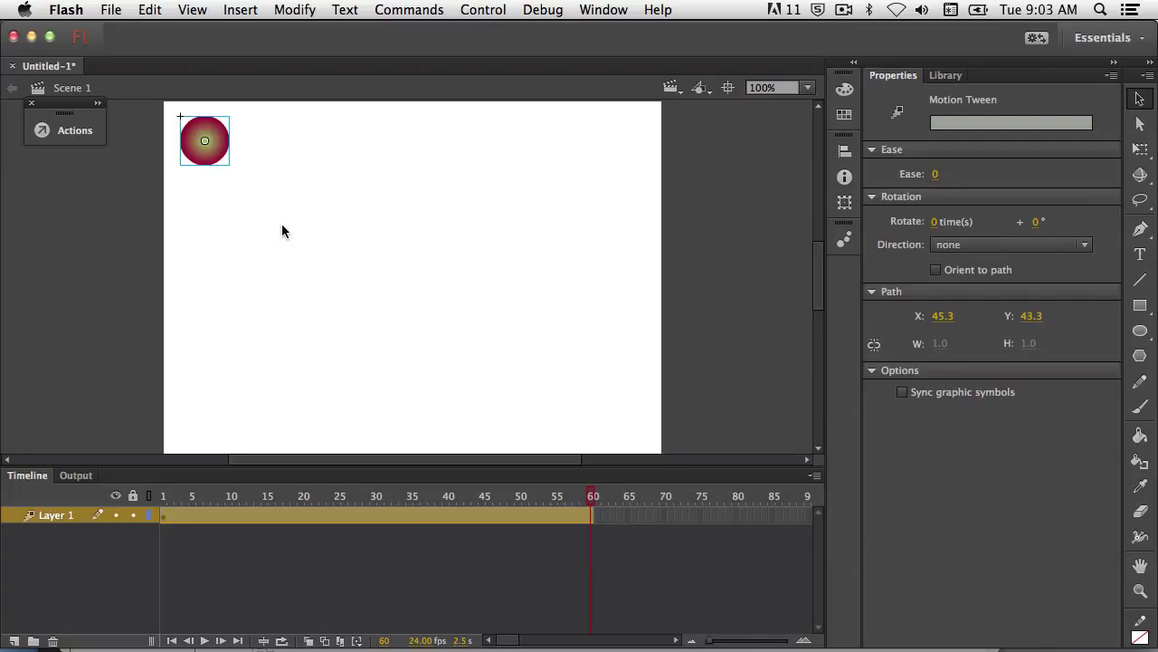
pyautogui.moveTo(215, 151); pyautogui.dragTo(632, 438)
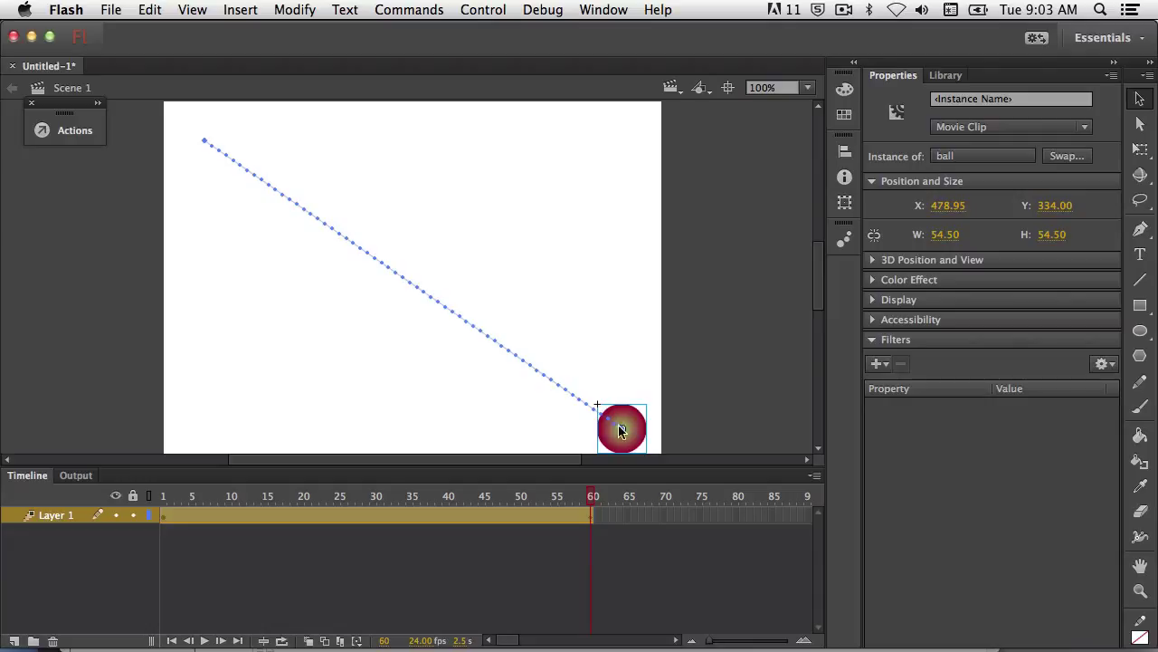
# - Move the ball's transformation point to its bottom edge, then select the tween at frame 1
pyautogui.click(1142, 150)
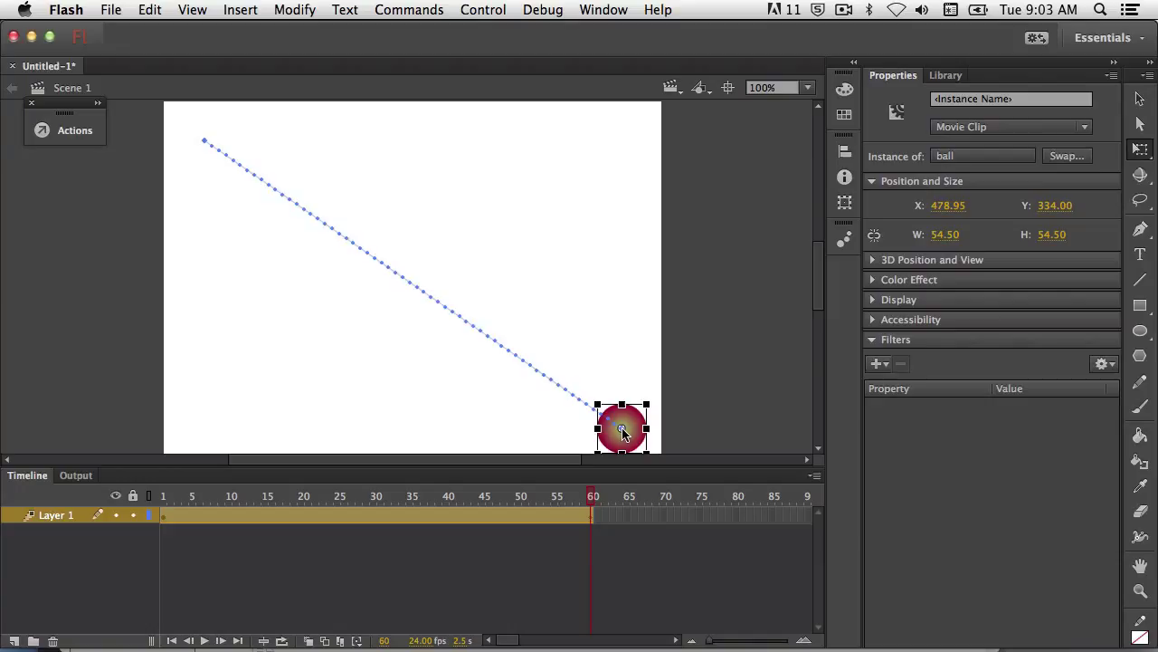
pyautogui.moveTo(623, 435); pyautogui.dragTo(629, 455)
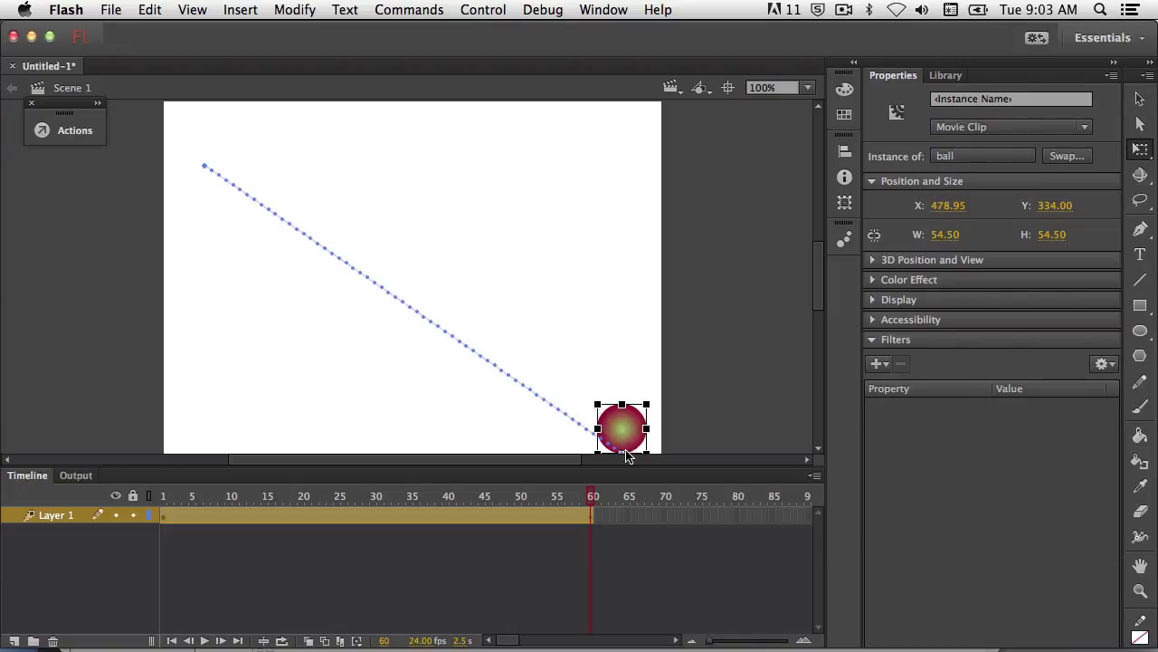
pyautogui.click(590, 498)
pyautogui.moveTo(590, 499)
pyautogui.mouseDown()
pyautogui.moveTo(286, 498)
pyautogui.moveTo(135, 443)
pyautogui.moveTo(597, 488)
pyautogui.mouseUp()
pyautogui.moveTo(504, 482); pyautogui.dragTo(156, 436)
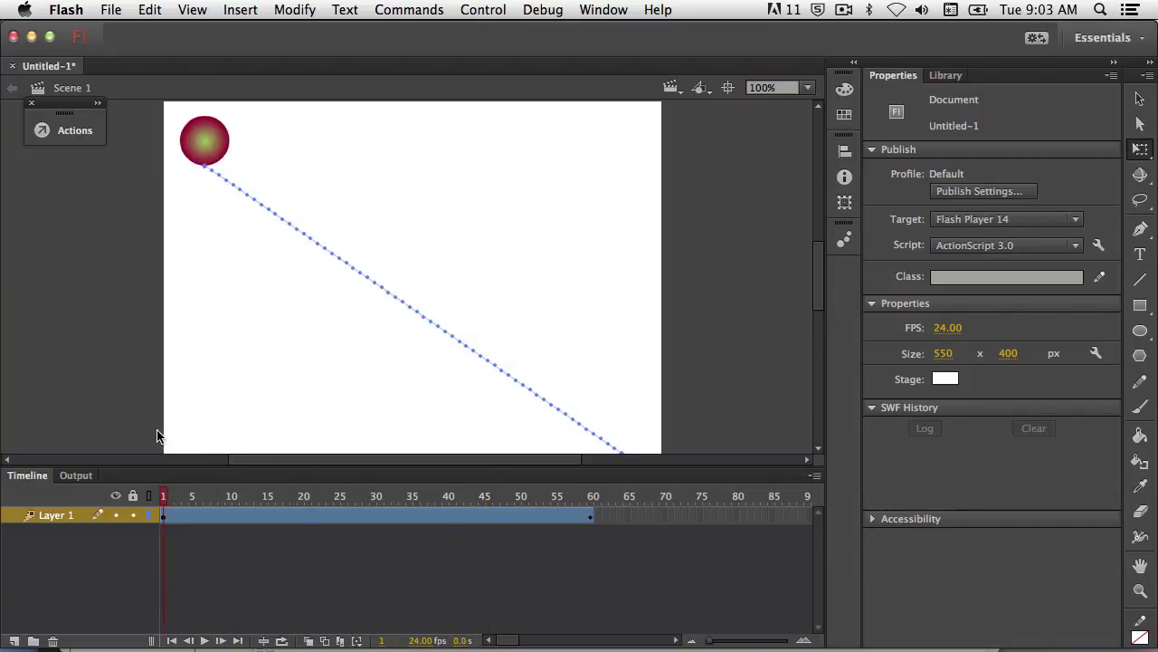
pyautogui.hotkey('ctrl', 'a')
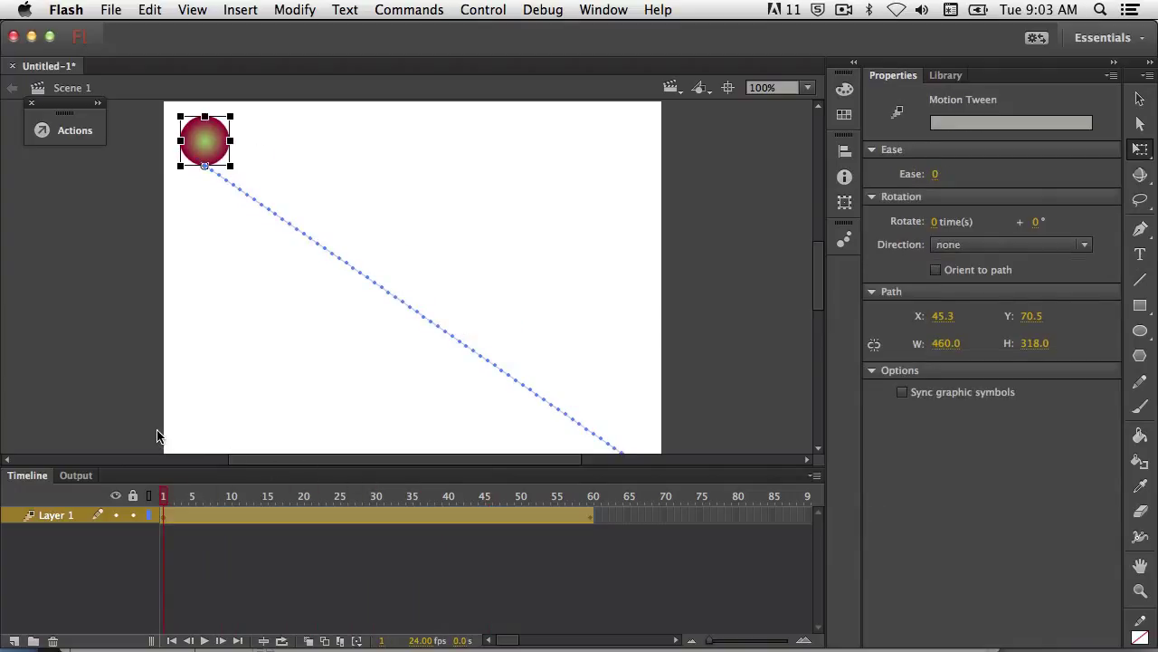
# - Open the Motion Editor for the ball tween and display the Y location curve
pyautogui.doubleClick(311, 517)
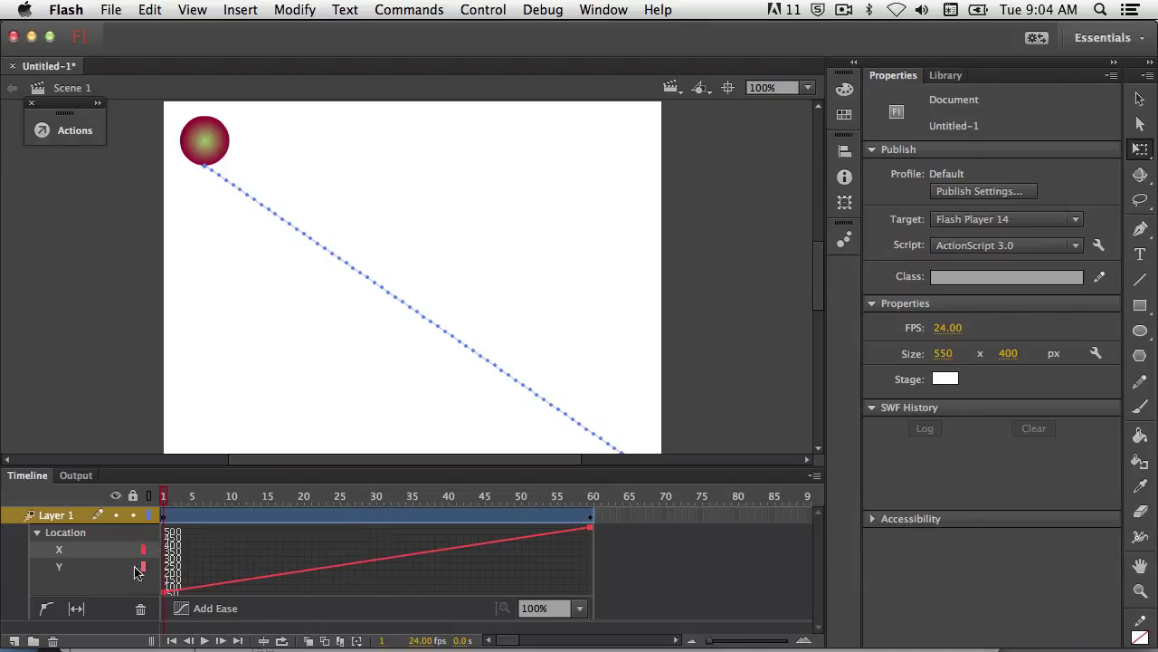
pyautogui.click(68, 575)
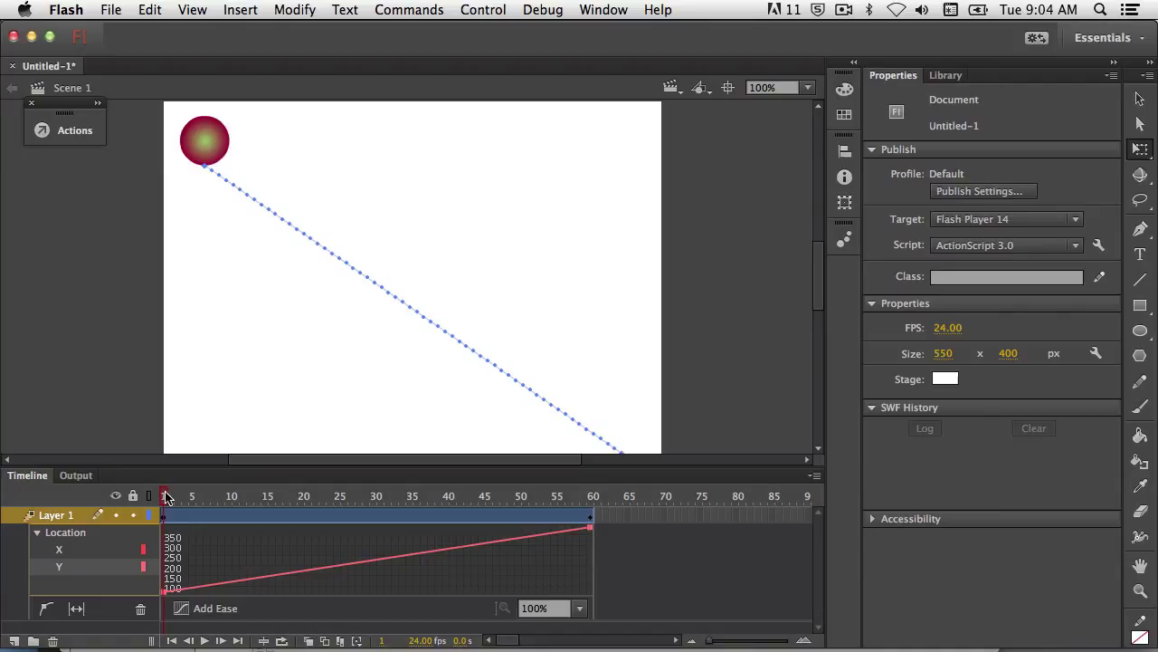
pyautogui.moveTo(166, 496)
pyautogui.mouseDown()
pyautogui.moveTo(357, 507)
pyautogui.moveTo(145, 503)
pyautogui.mouseUp()
# - Apply the BounceIn ease preset from Bounce and Spring to the Y location
pyautogui.click(185, 608)
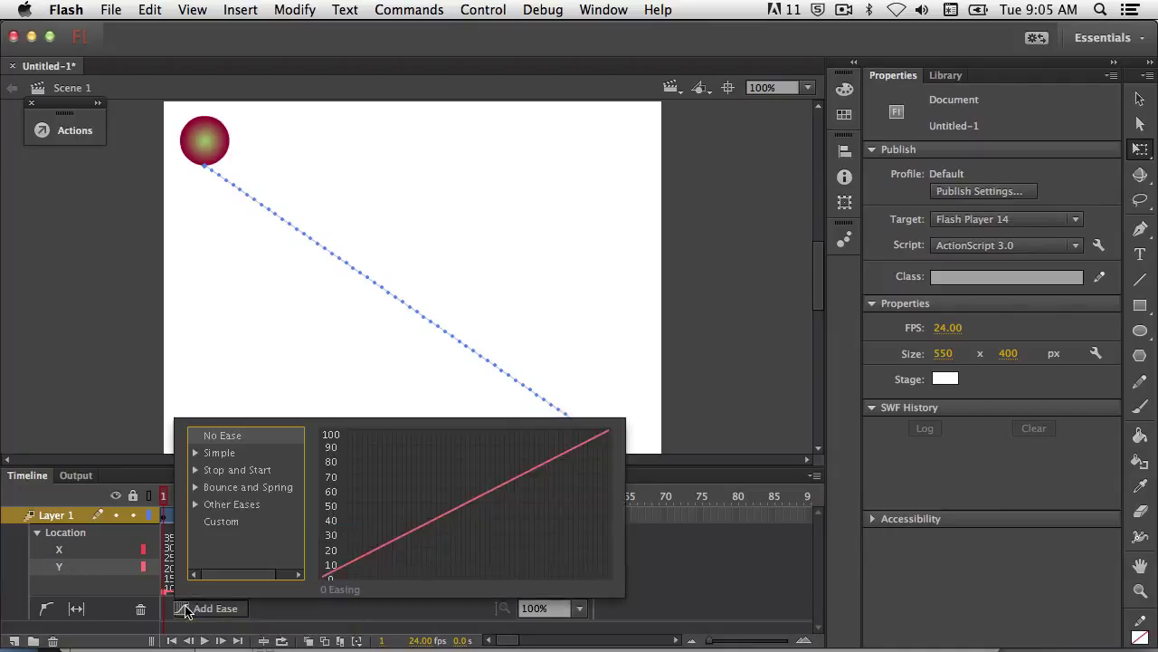
pyautogui.click(196, 489)
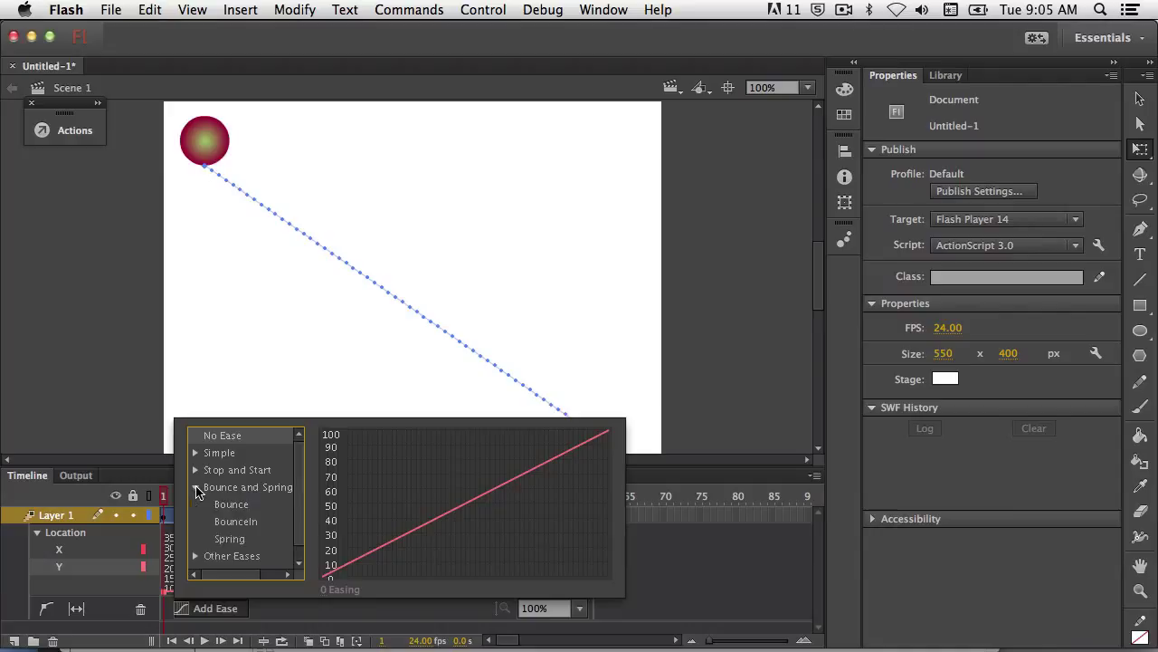
pyautogui.click(224, 527)
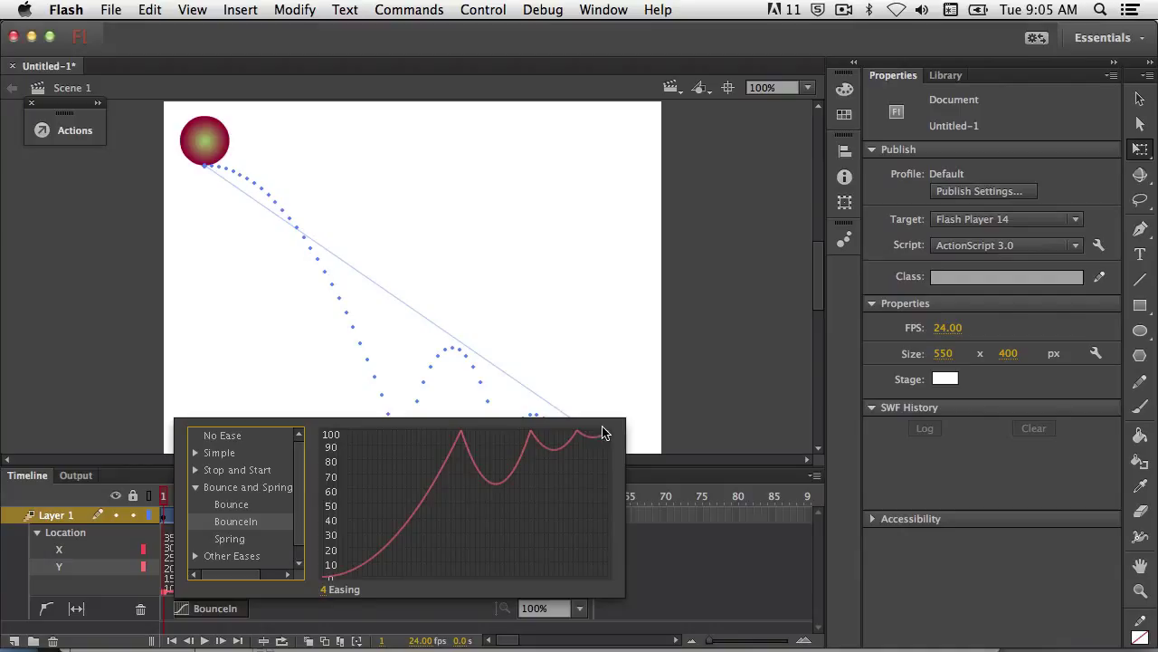
pyautogui.click(127, 463)
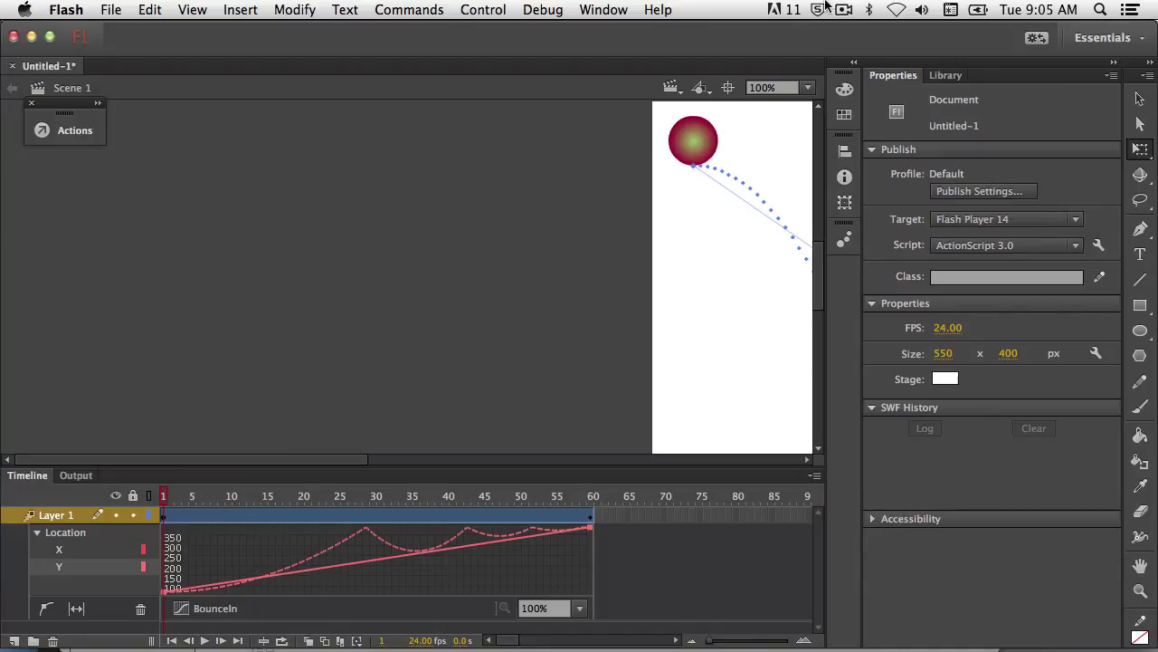
pyautogui.click(730, 87)
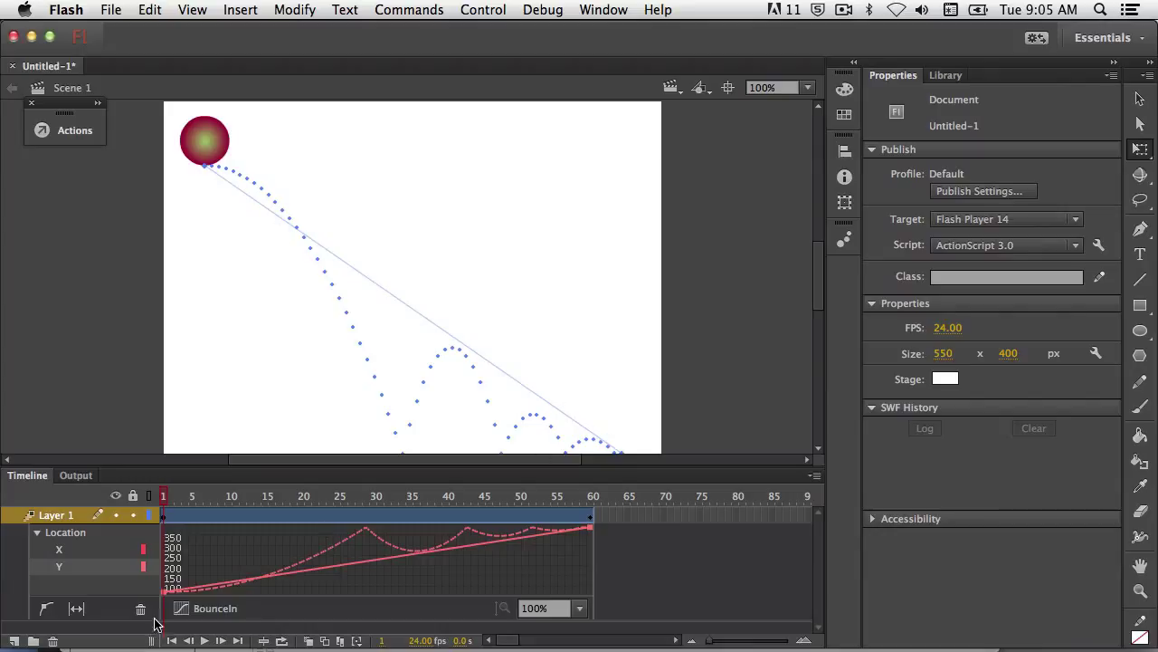
# - Change the BounceIn easing strength to 6, then back to 4
pyautogui.click(184, 614)
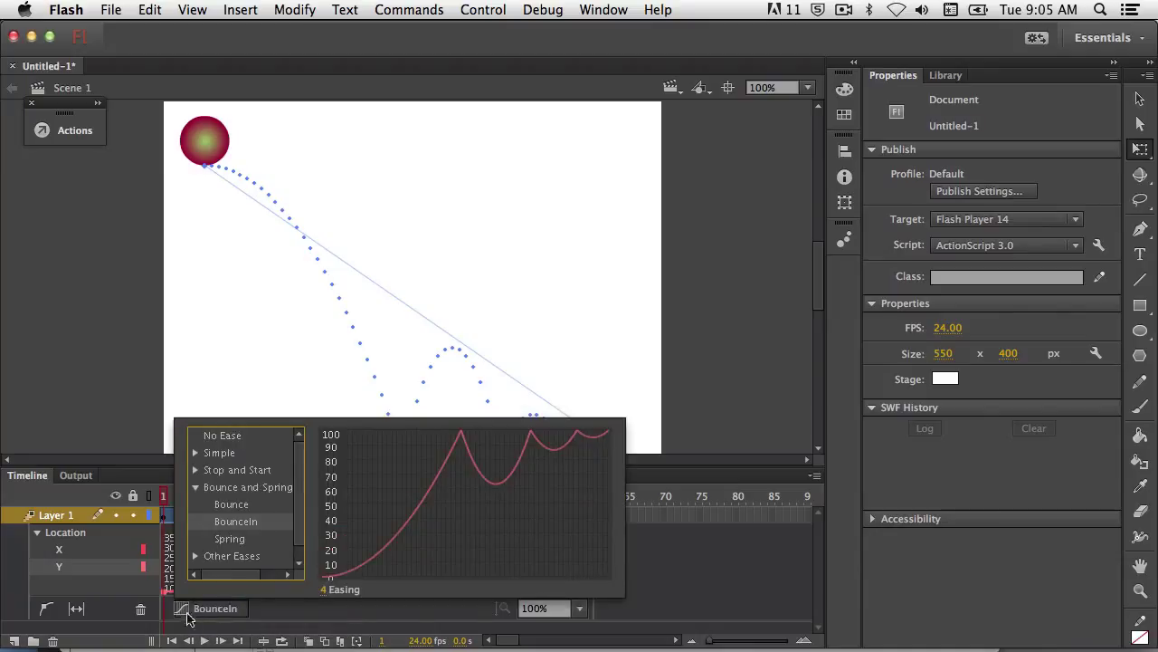
pyautogui.click(324, 595)
pyautogui.write('6')
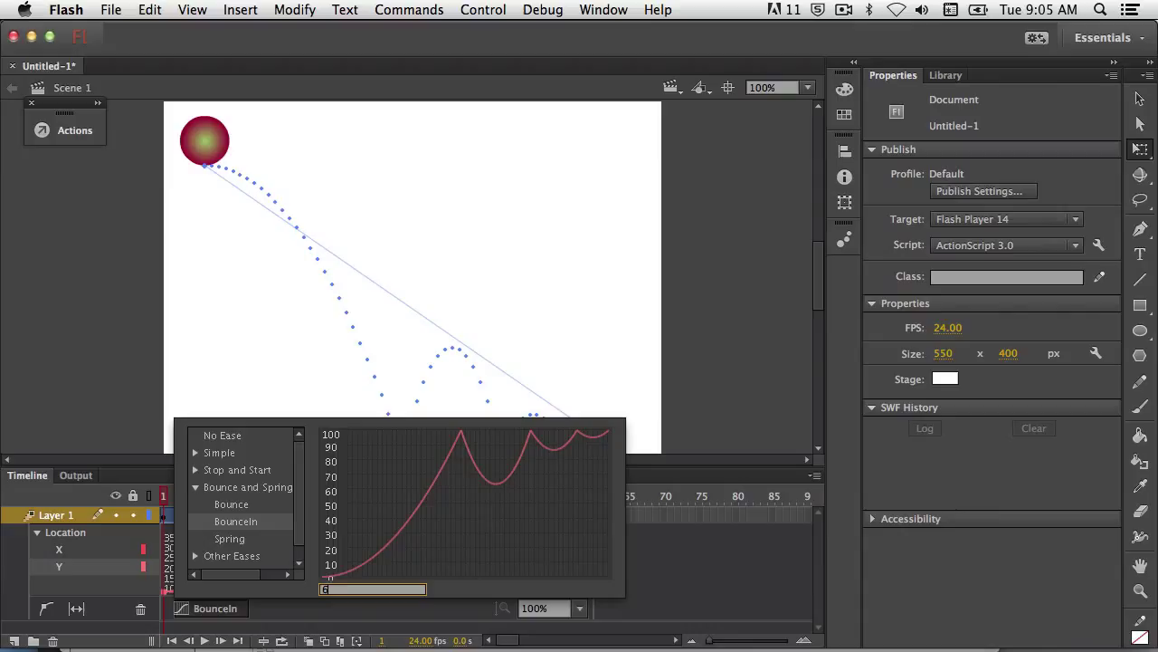
pyautogui.press('Return')
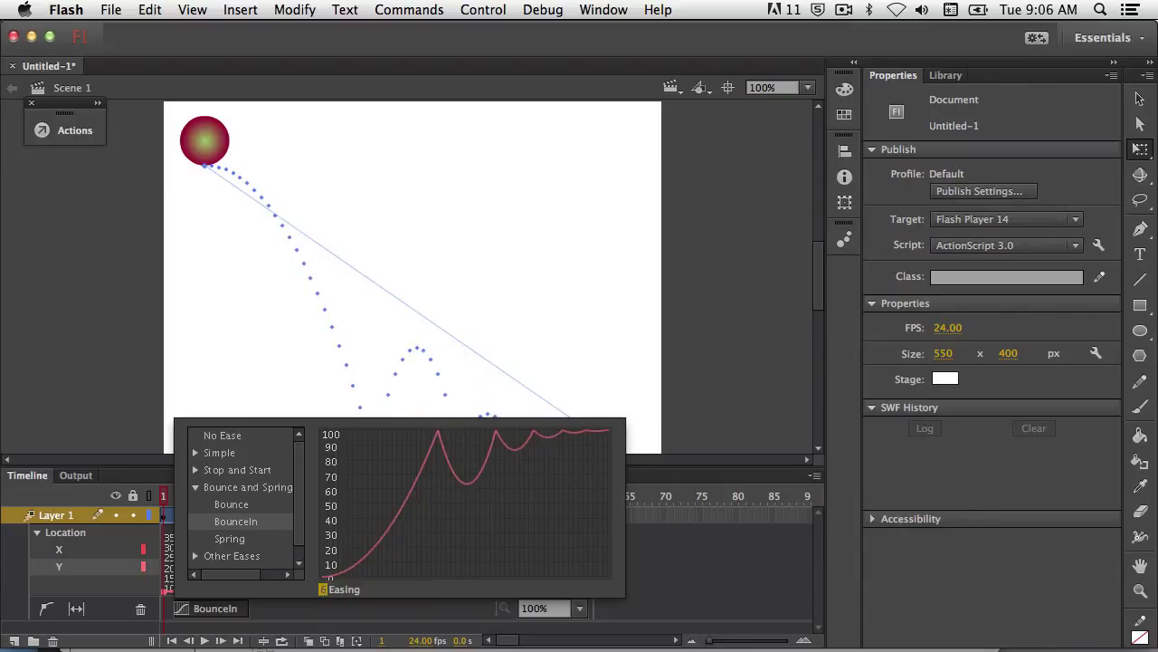
pyautogui.click(324, 590)
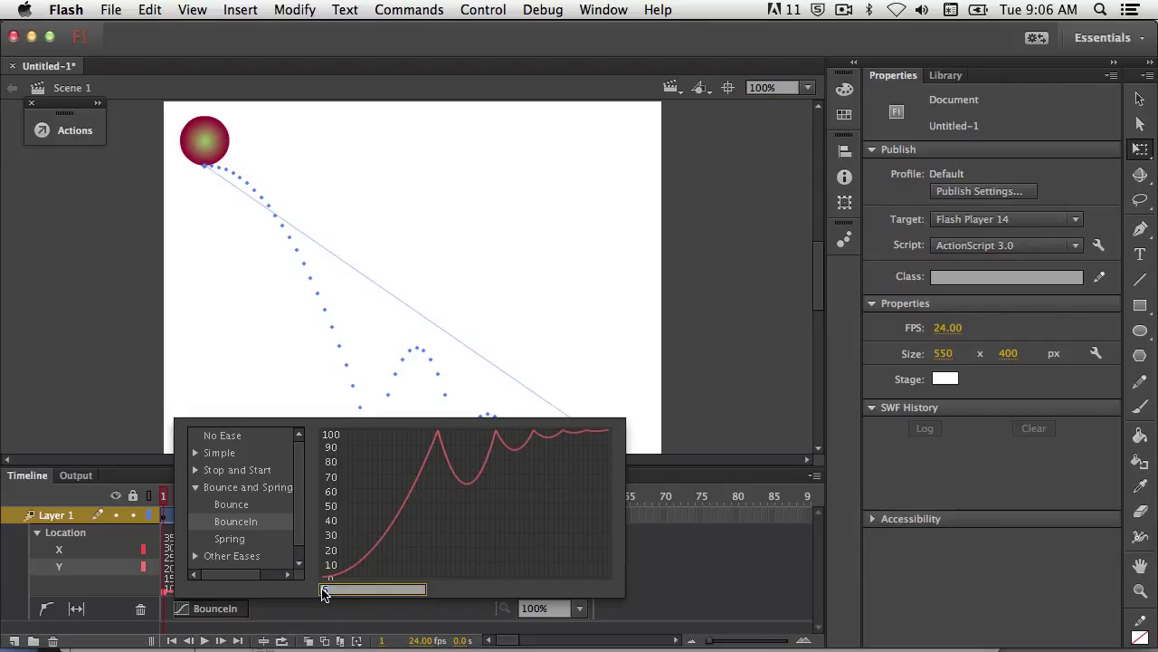
pyautogui.write('4')
pyautogui.press('Return')
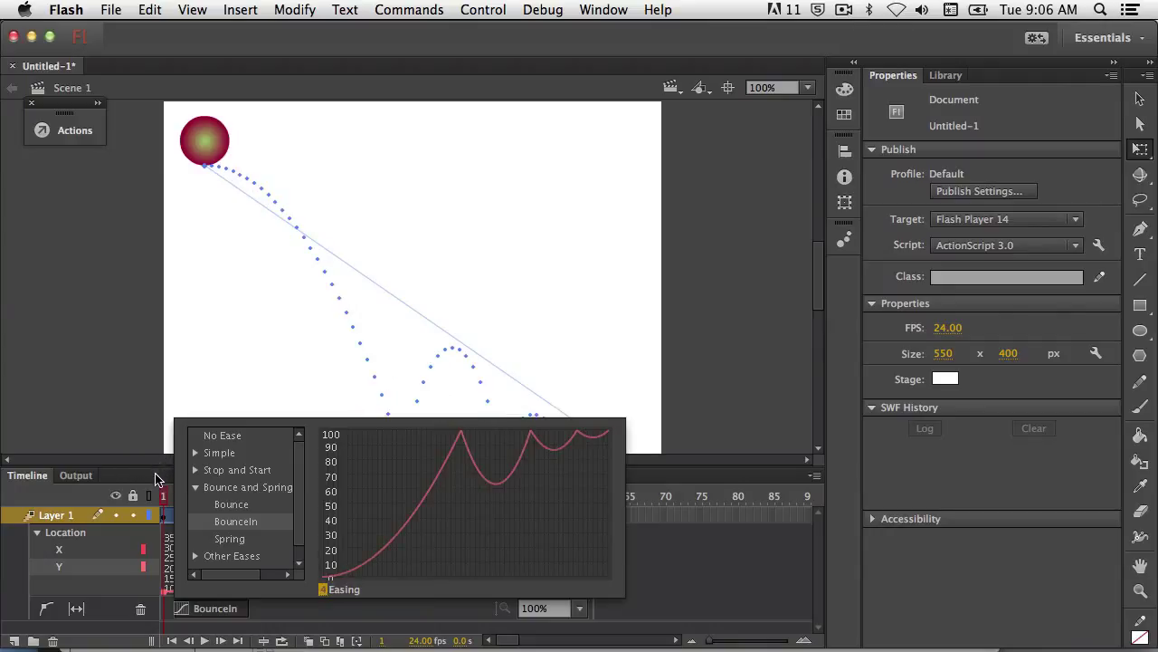
# - Close the ease presets and play the bouncing animation three times
pyautogui.click(157, 480)
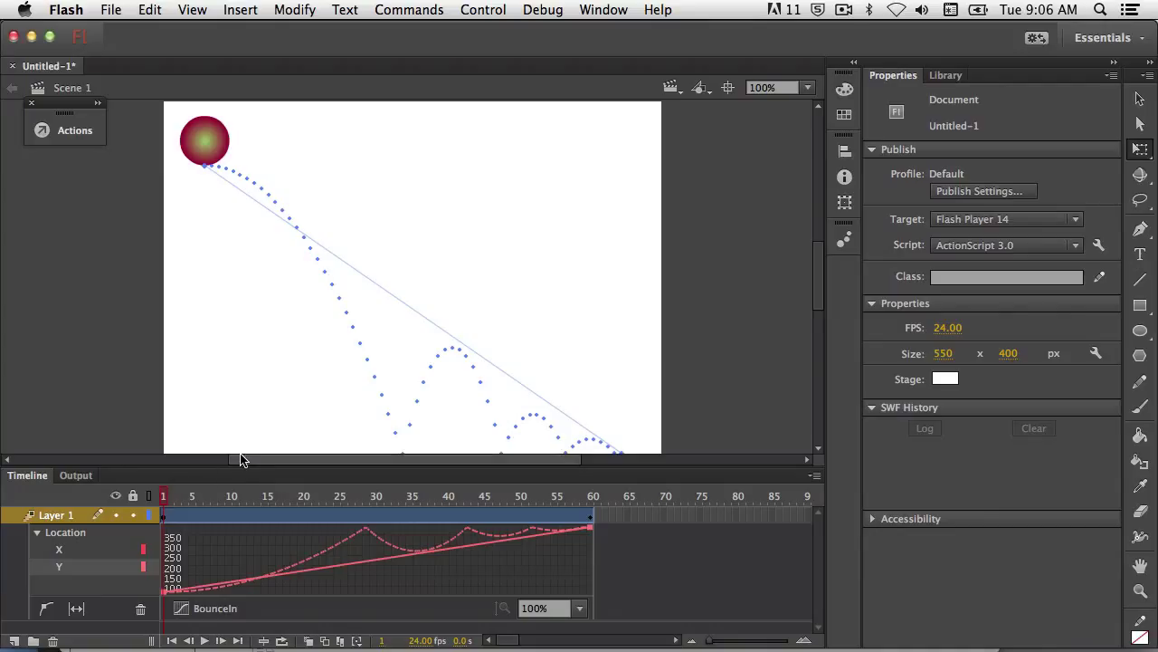
pyautogui.press('Return')
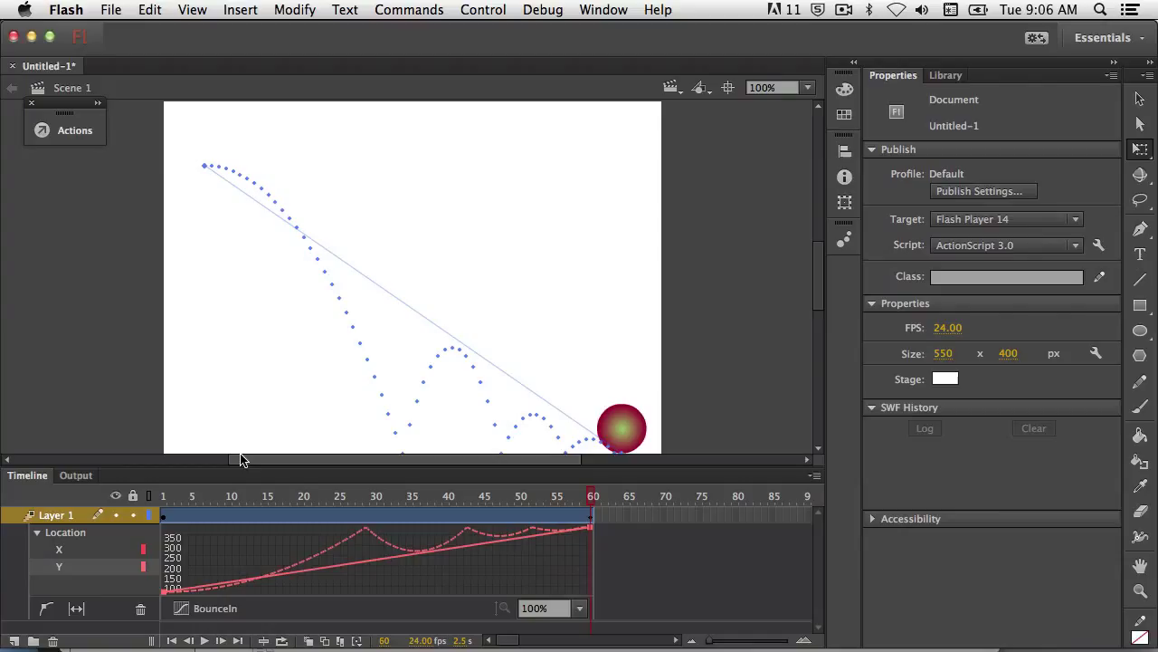
pyautogui.press('Return')
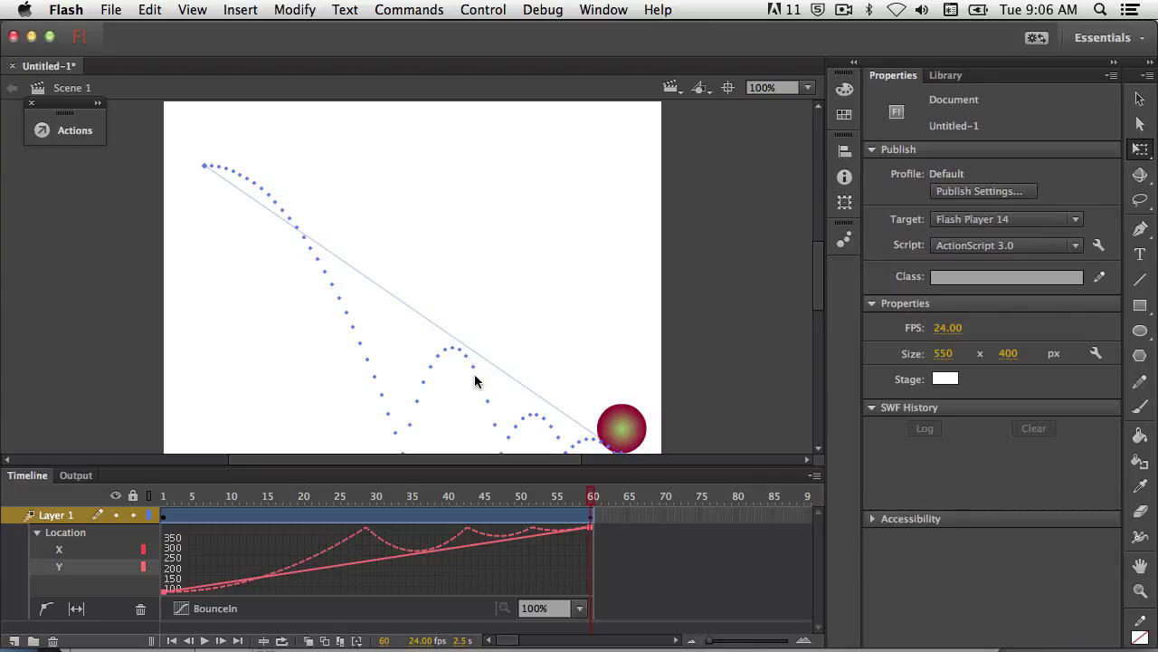
pyautogui.press('Return')
# - Scrub frames 18 to 26 to watch the ball bounce along the tween
pyautogui.doubleClick(283, 521)
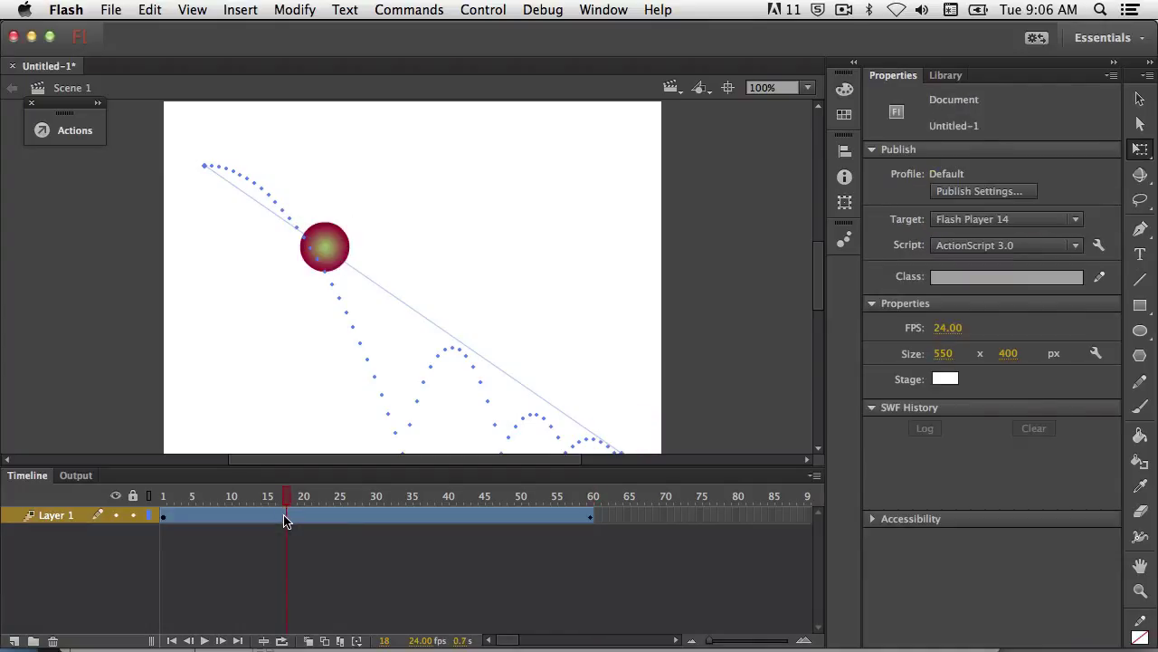
pyautogui.moveTo(288, 495); pyautogui.dragTo(359, 530)
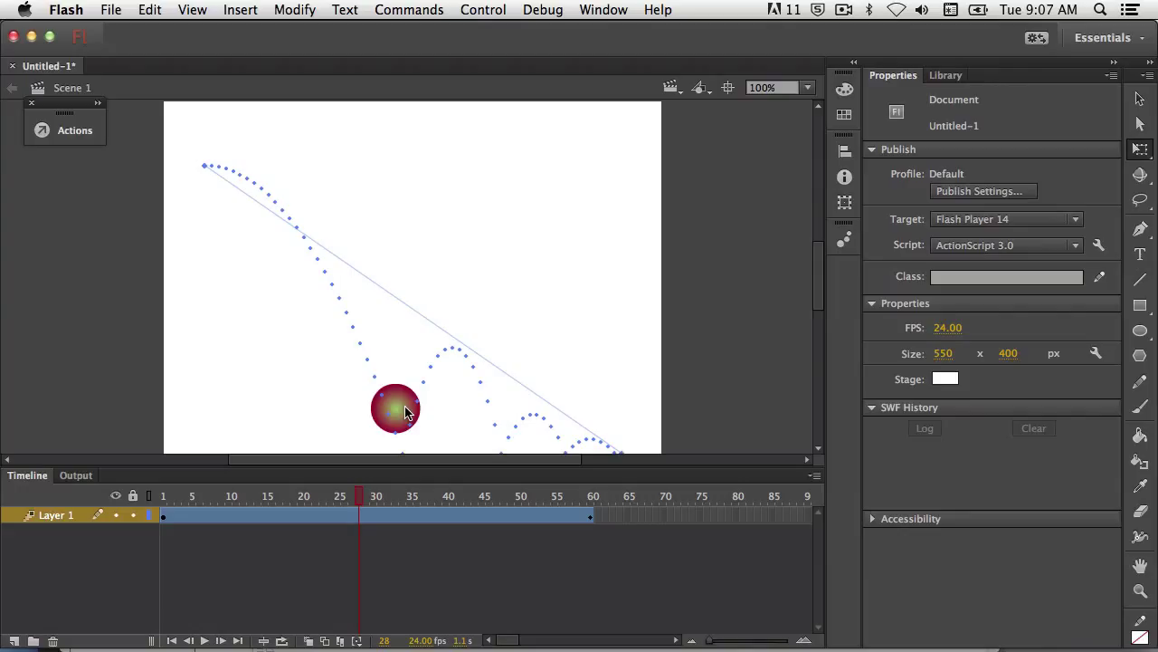
pyautogui.click(367, 514)
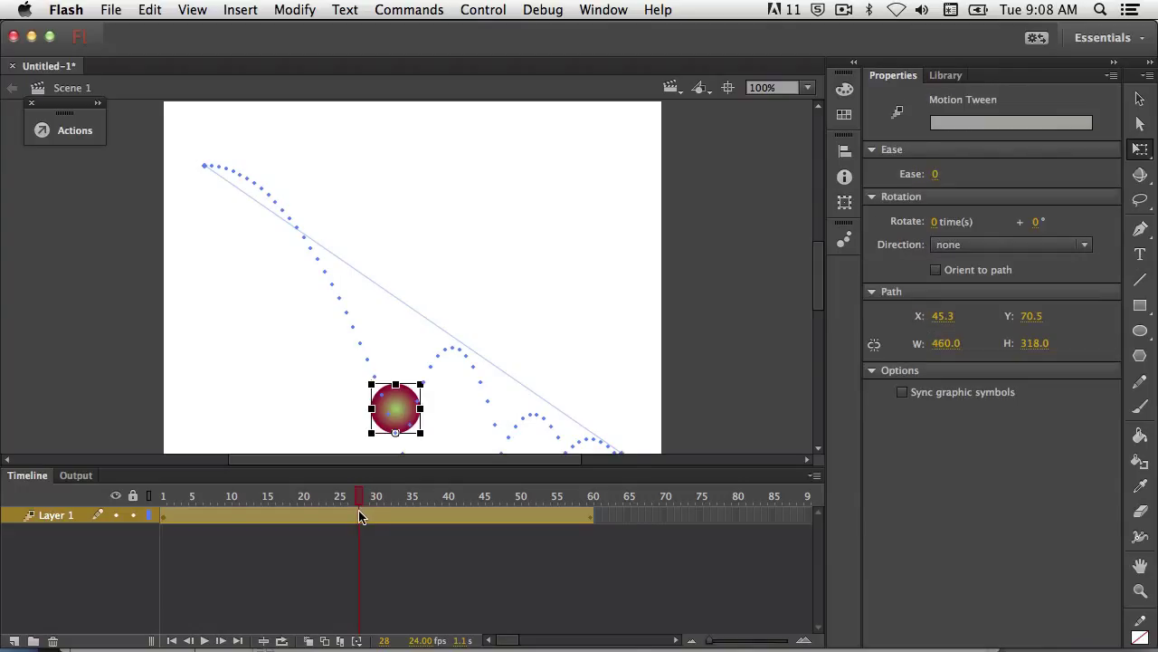
pyautogui.rightClick(359, 516)
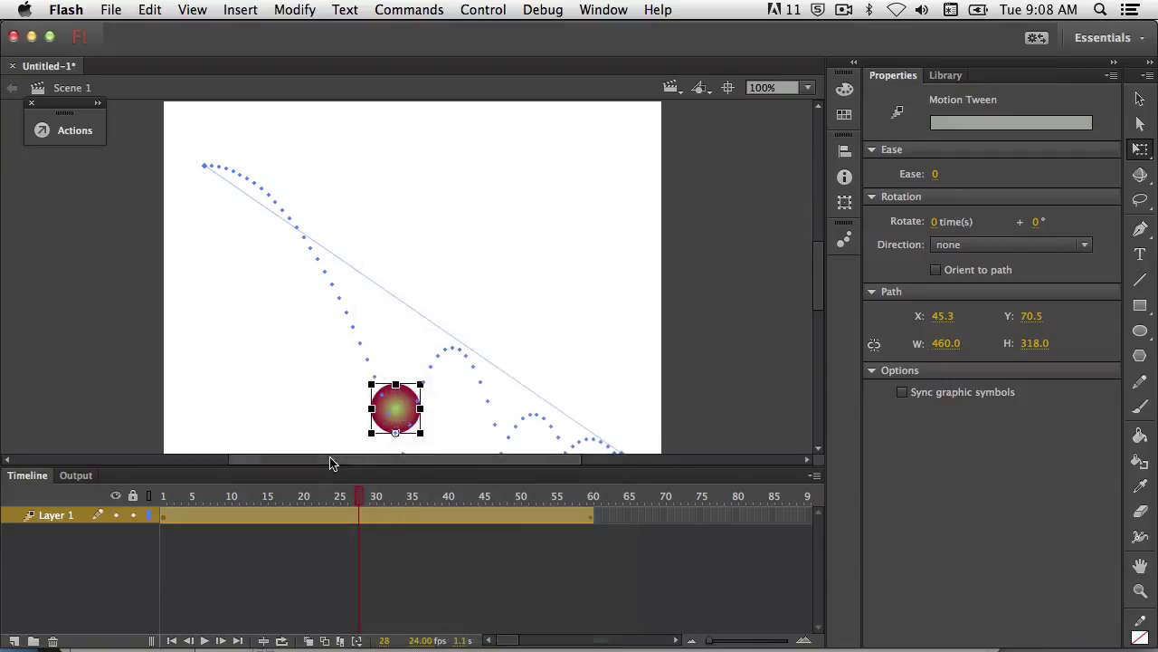
pyautogui.click(330, 465)
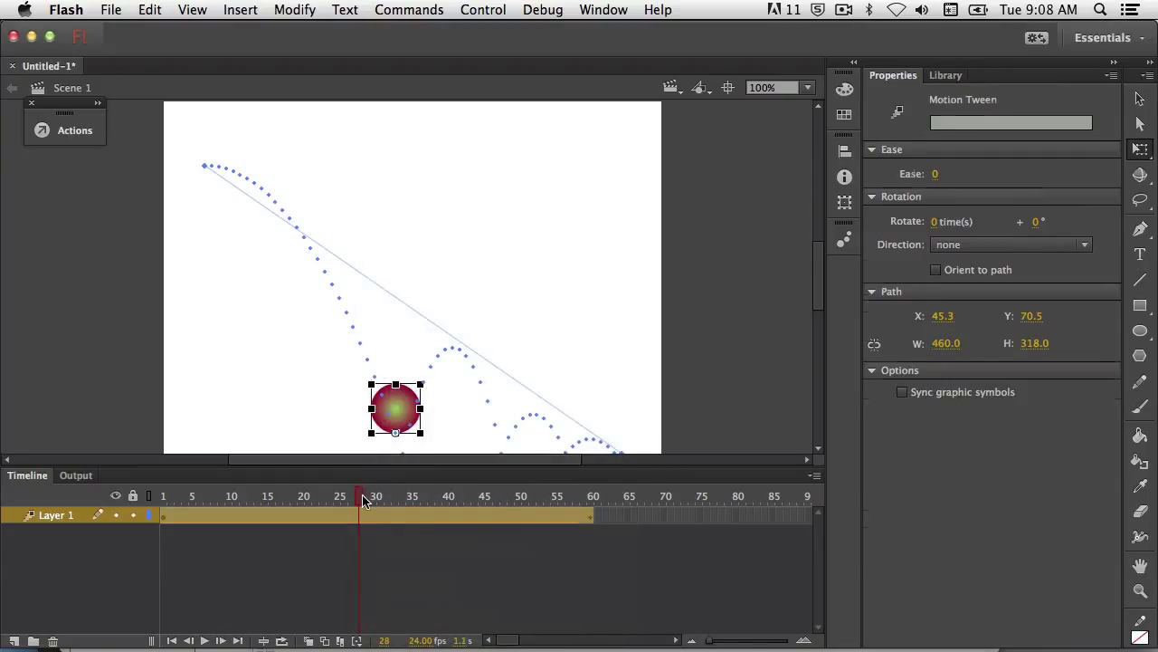
# - Insert scale keyframes on the ball tween at frames 28 and 42
pyautogui.click(372, 497)
pyautogui.moveTo(371, 503); pyautogui.dragTo(360, 496)
pyautogui.rightClick(360, 519)
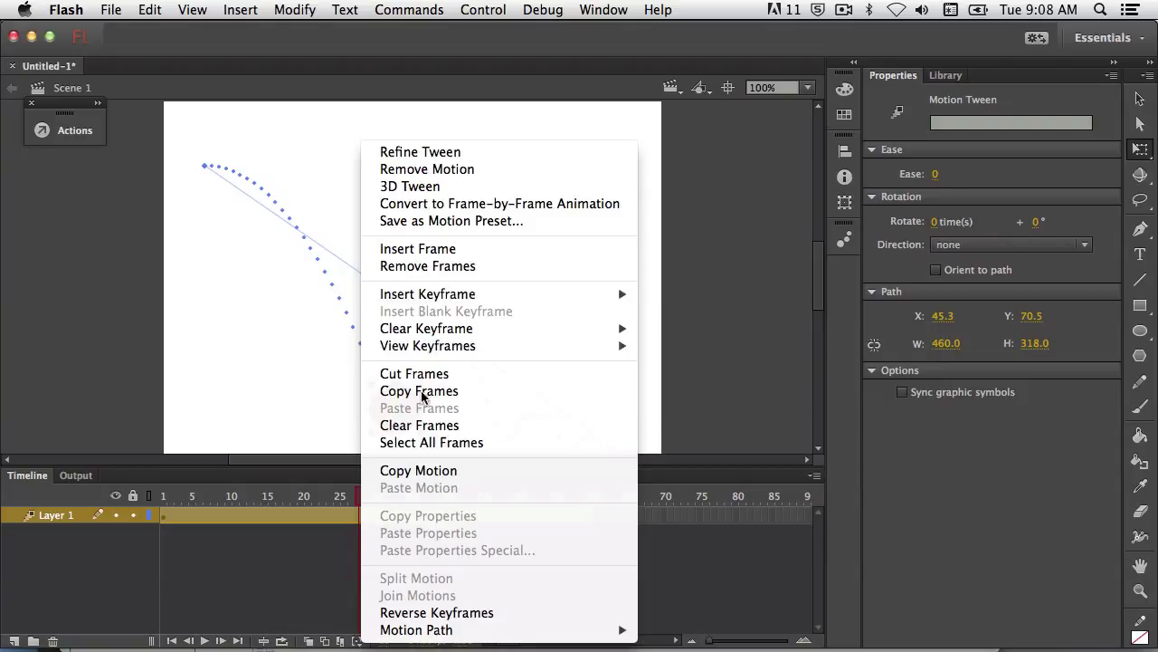
pyautogui.moveTo(473, 293)
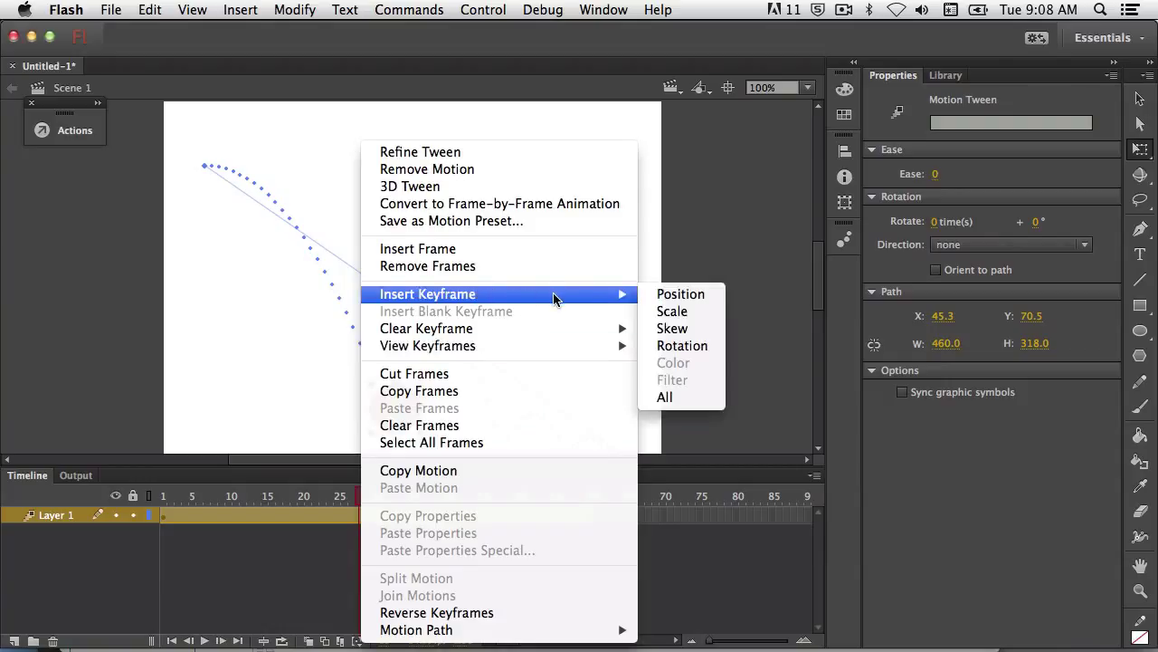
pyautogui.click(664, 314)
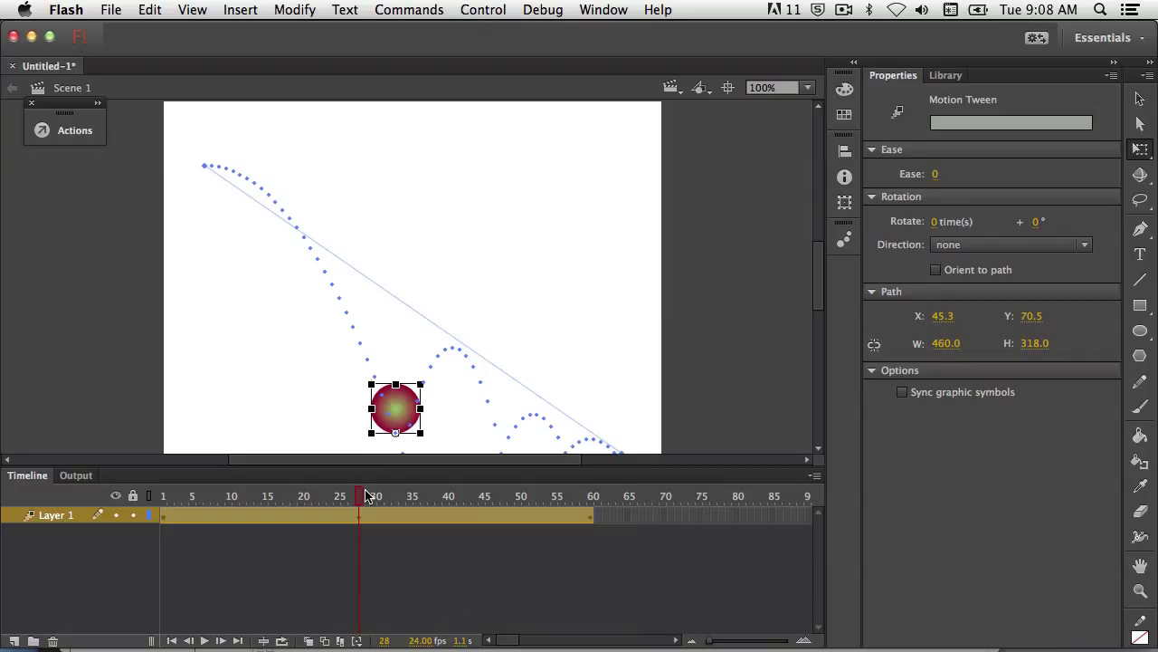
pyautogui.moveTo(361, 498); pyautogui.dragTo(461, 525)
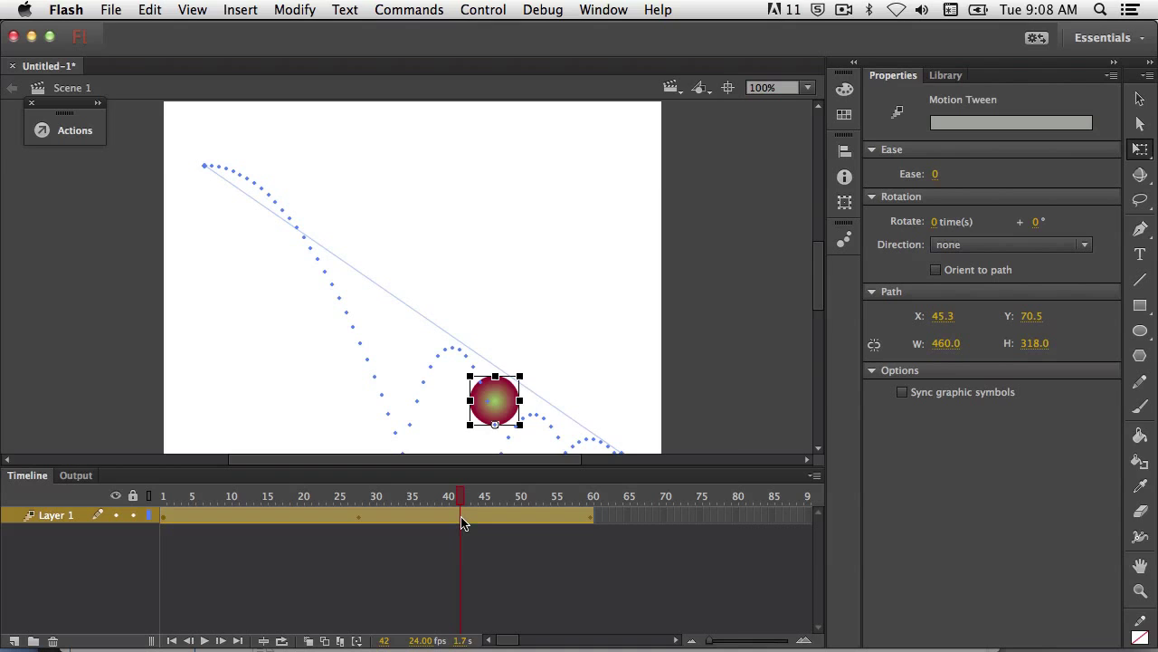
pyautogui.rightClick(461, 520)
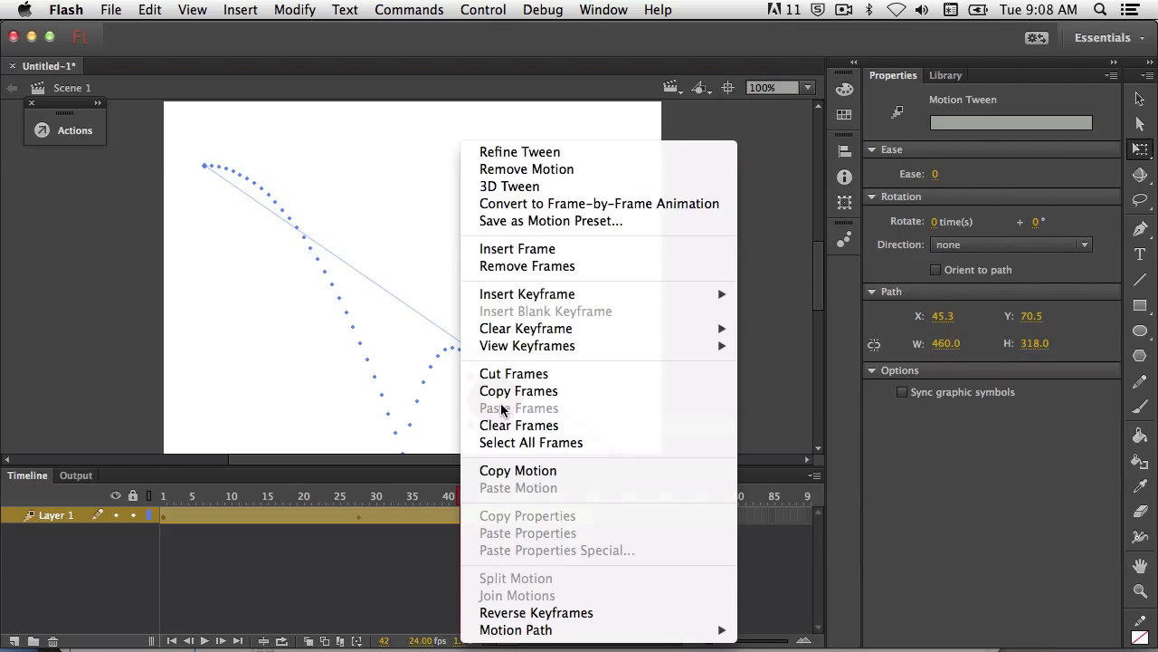
pyautogui.moveTo(545, 295)
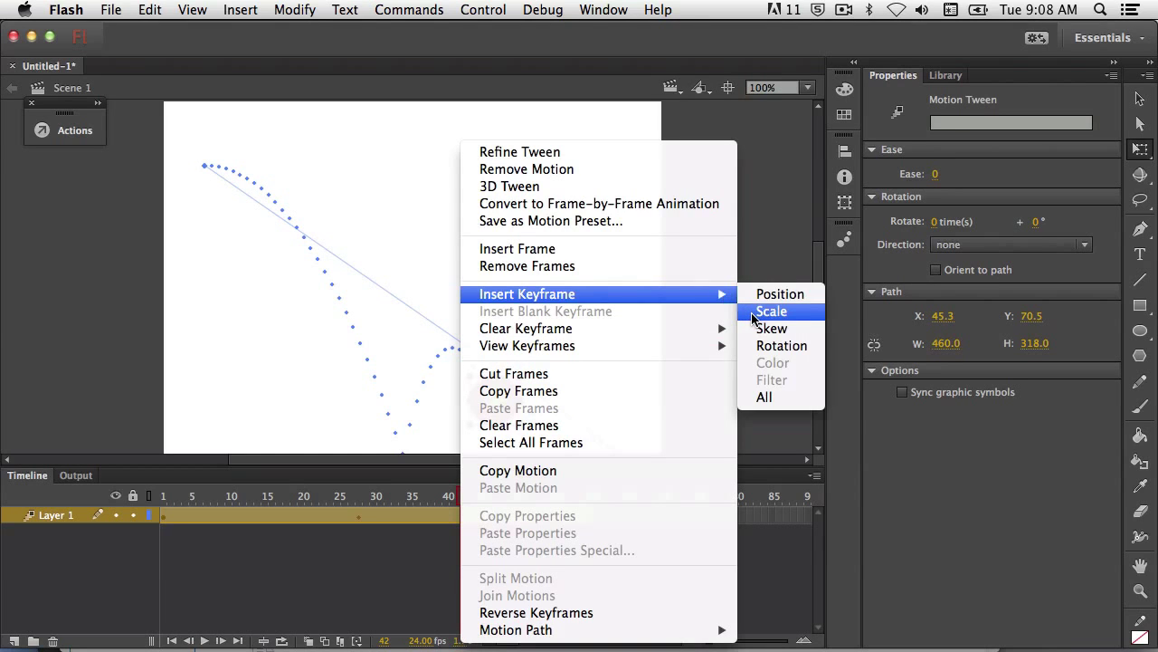
pyautogui.click(753, 314)
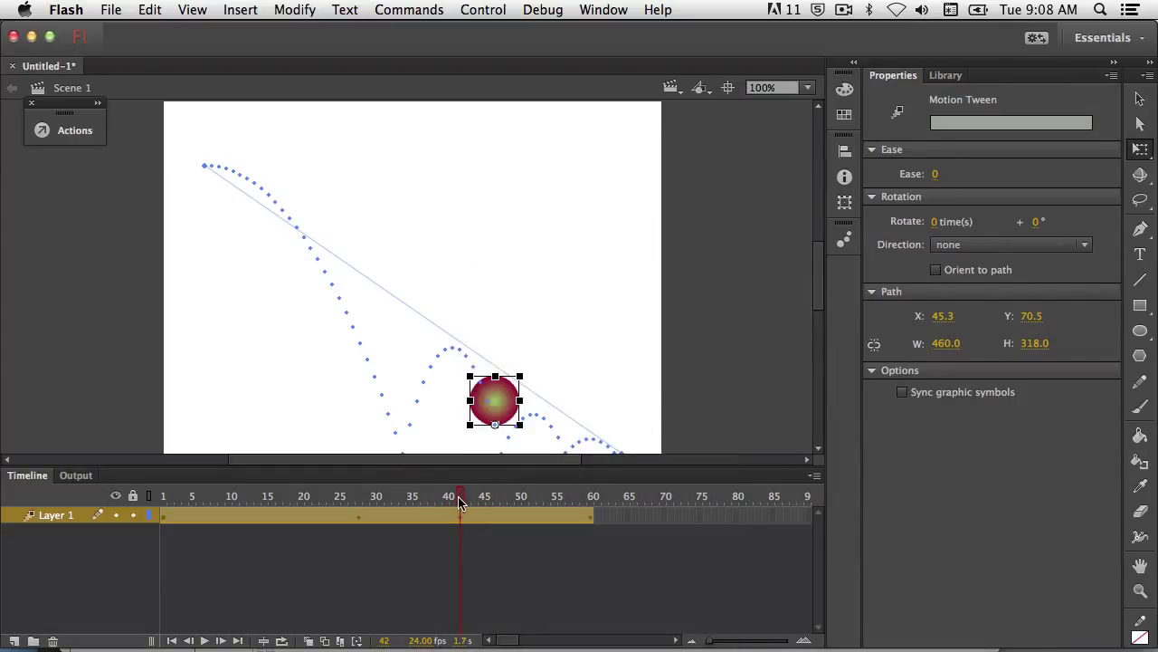
# - Insert further scale keyframes at frames 51 and 58, then scrub back
pyautogui.moveTo(460, 498); pyautogui.dragTo(526, 524)
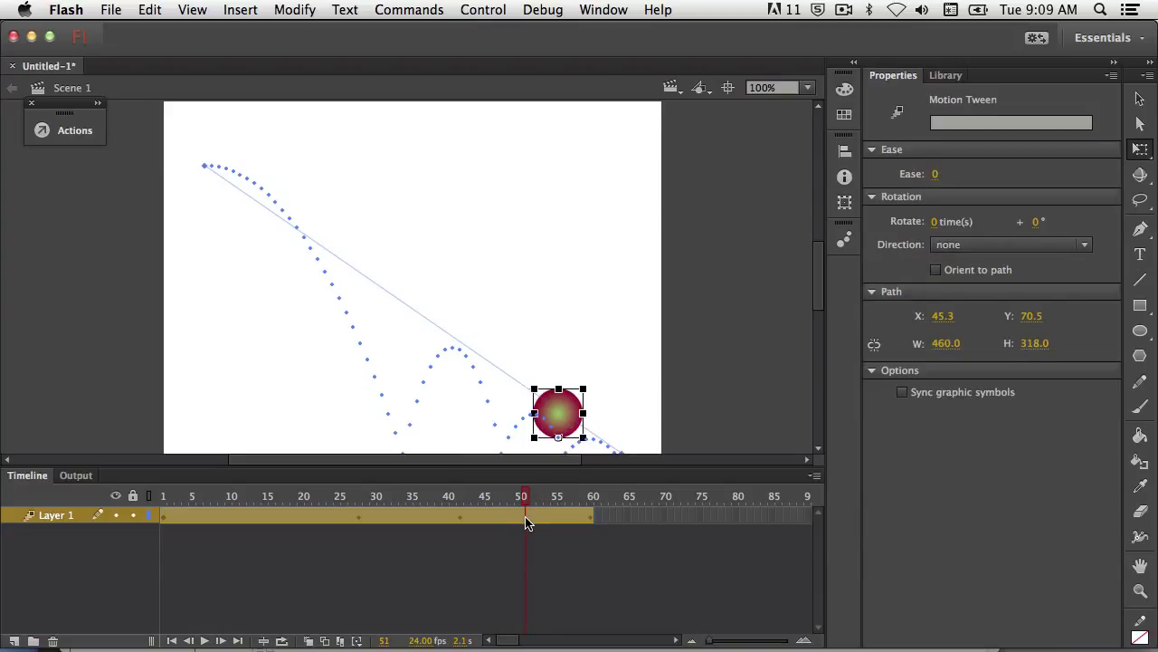
pyautogui.rightClick(527, 522)
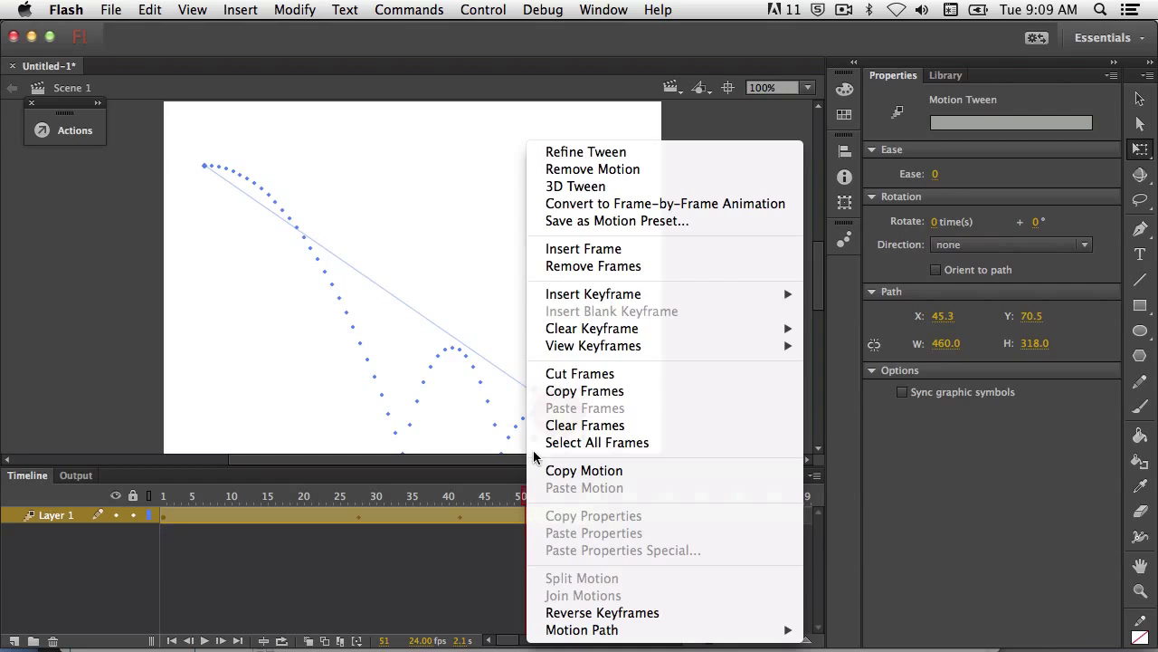
pyautogui.moveTo(617, 295)
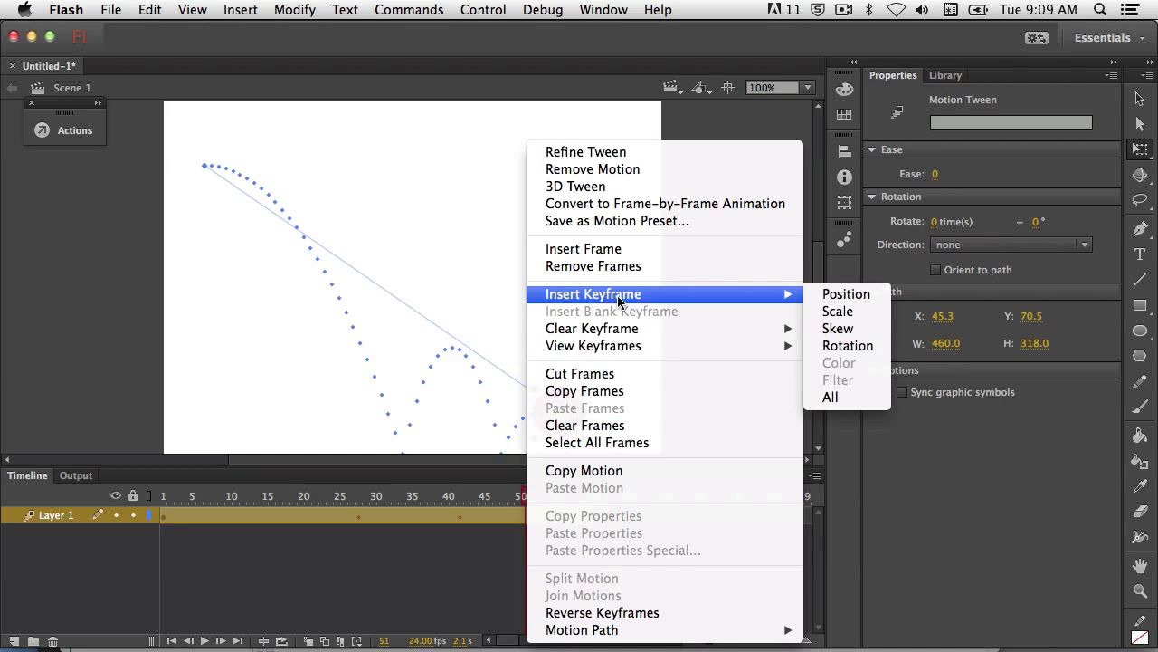
pyautogui.click(837, 311)
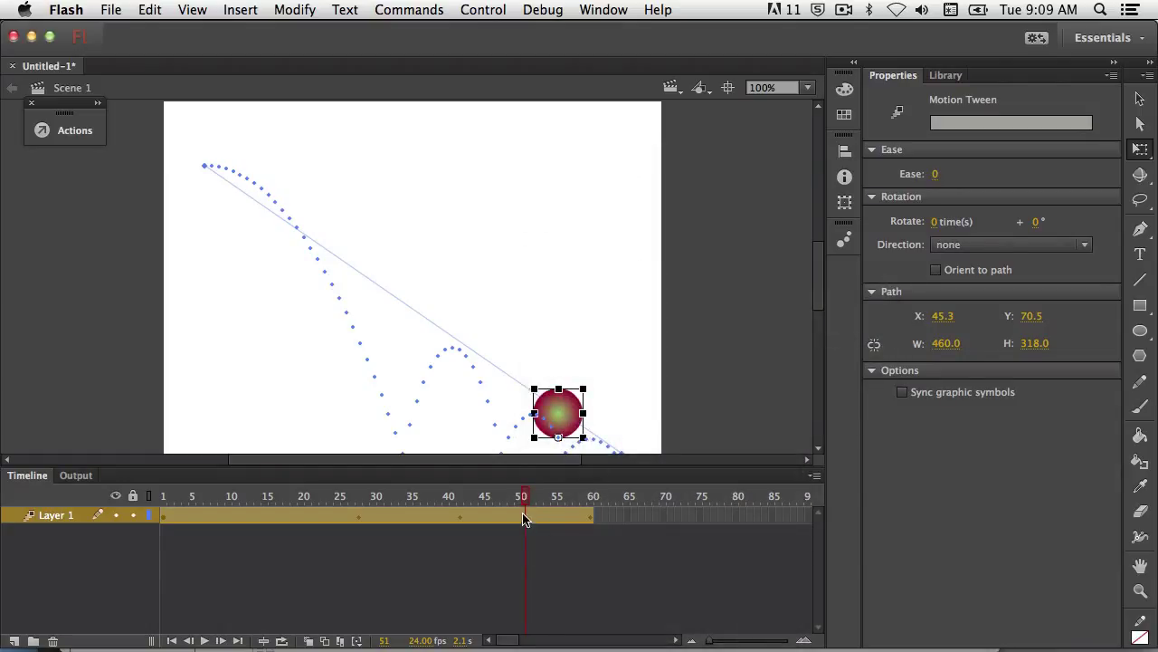
pyautogui.moveTo(525, 503); pyautogui.dragTo(580, 534)
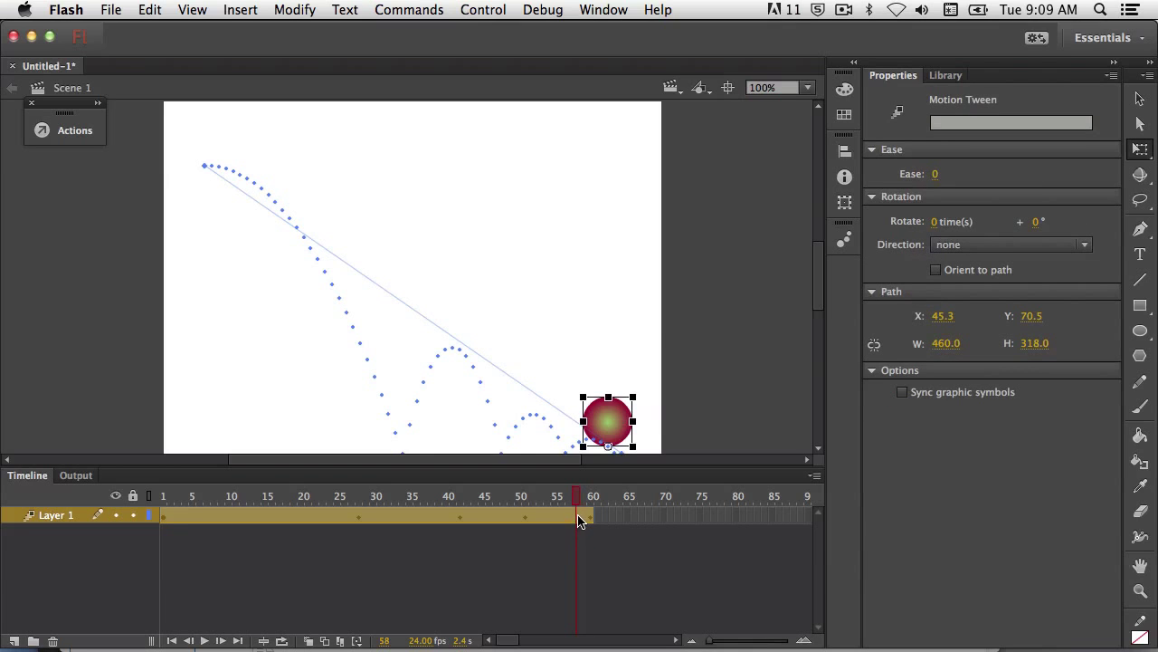
pyautogui.rightClick(576, 517)
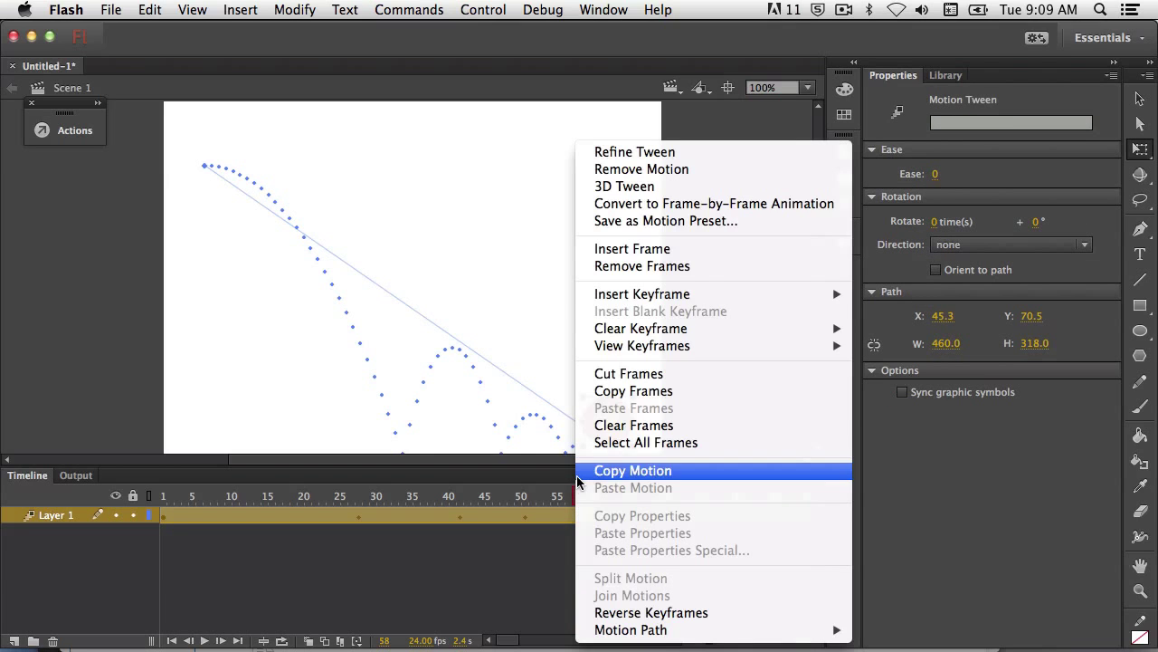
pyautogui.moveTo(827, 295)
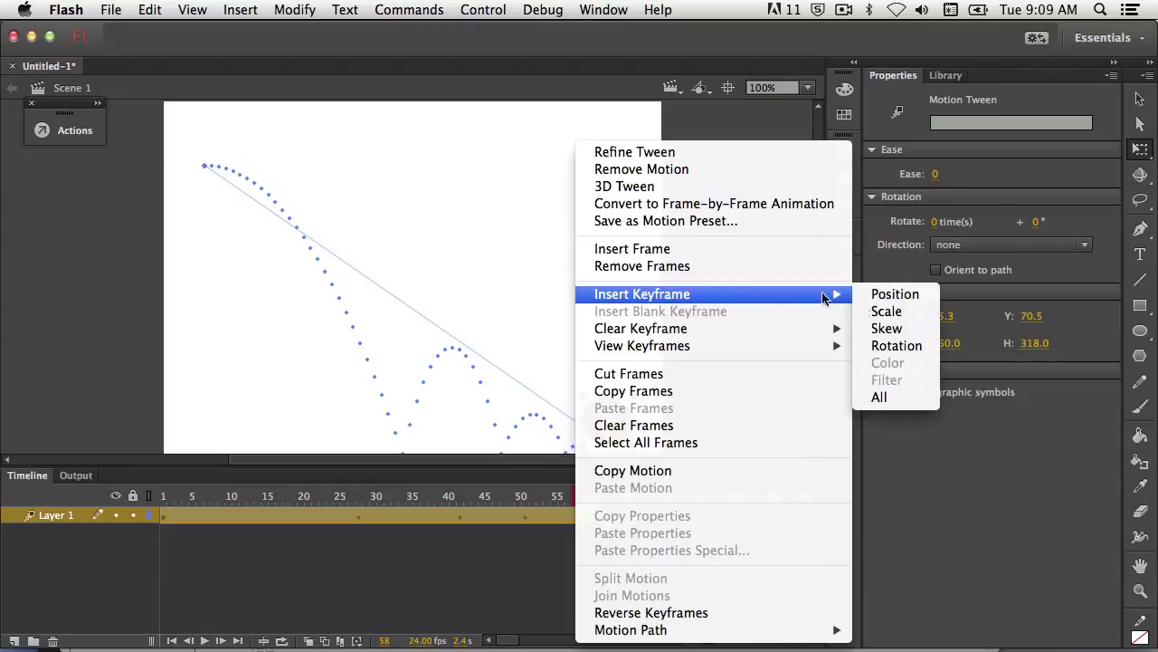
pyautogui.click(886, 311)
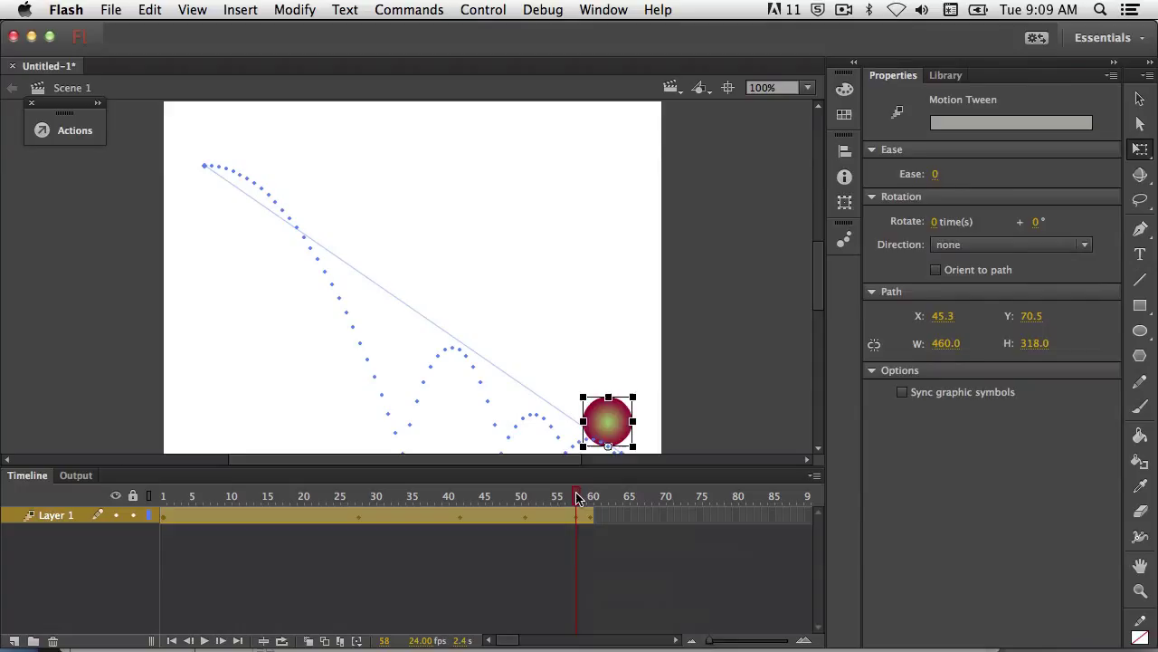
pyautogui.moveTo(576, 496); pyautogui.dragTo(360, 516)
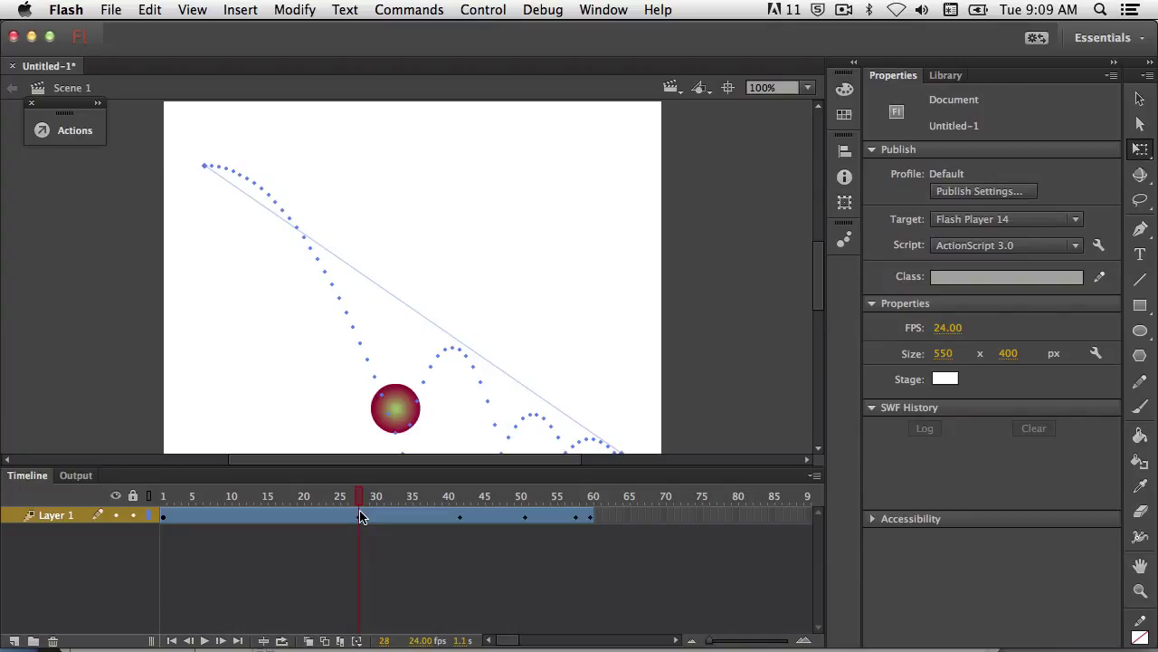
# - At frame 29, squash the ball into a wide, flat oval at its first ground contact
pyautogui.click(360, 517)
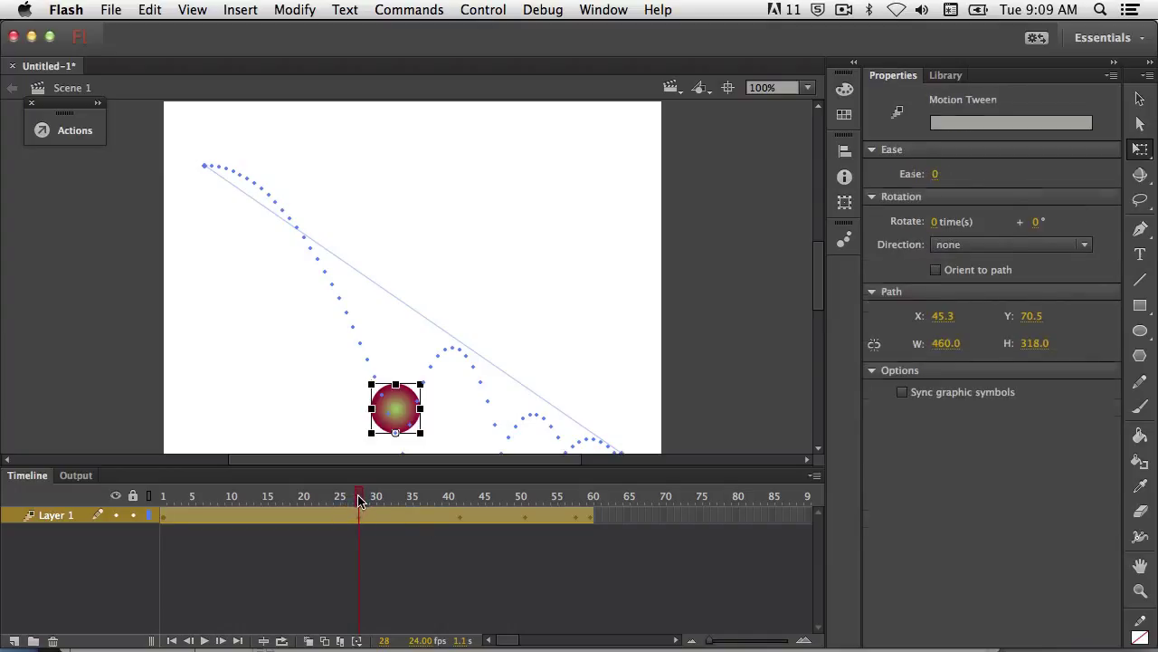
pyautogui.moveTo(359, 498); pyautogui.dragTo(367, 499)
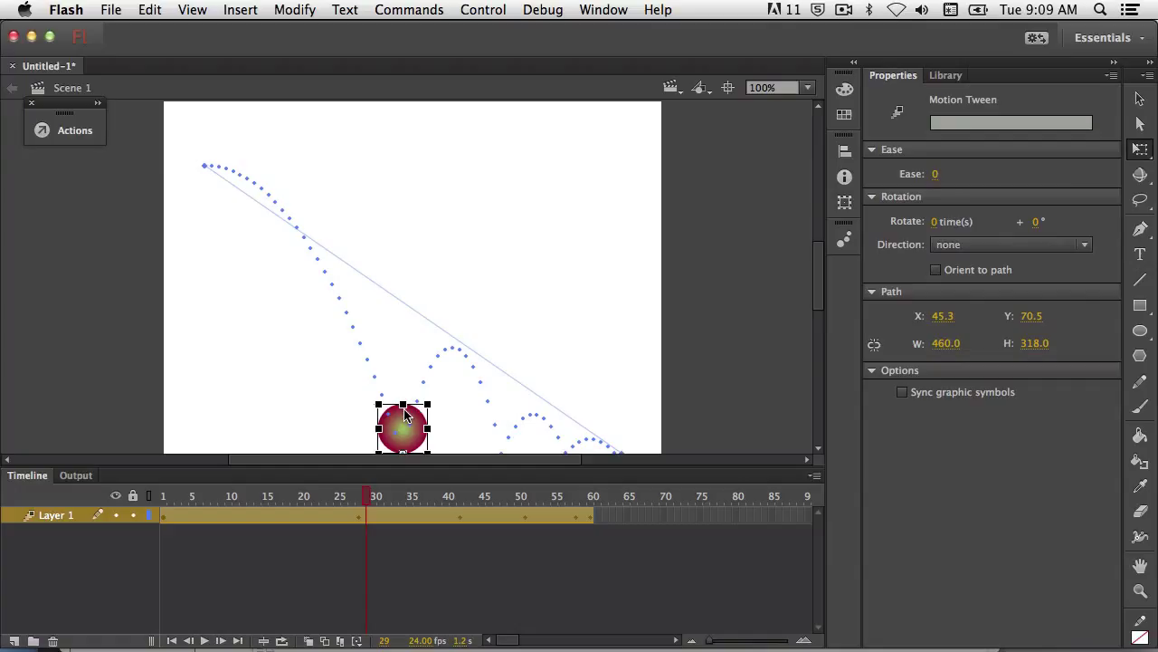
pyautogui.moveTo(403, 409); pyautogui.dragTo(435, 439)
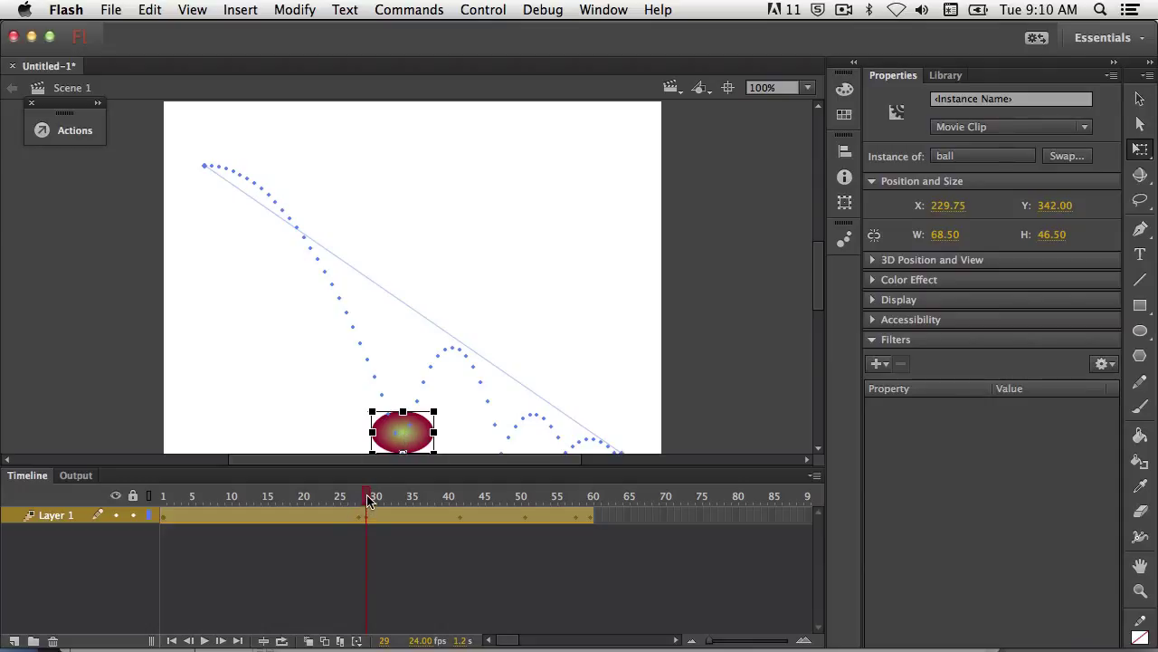
# - Scrub through the first bounce, then select the motion tween at frame 42
pyautogui.moveTo(368, 501)
pyautogui.mouseDown()
pyautogui.moveTo(336, 489)
pyautogui.moveTo(369, 504)
pyautogui.mouseUp()
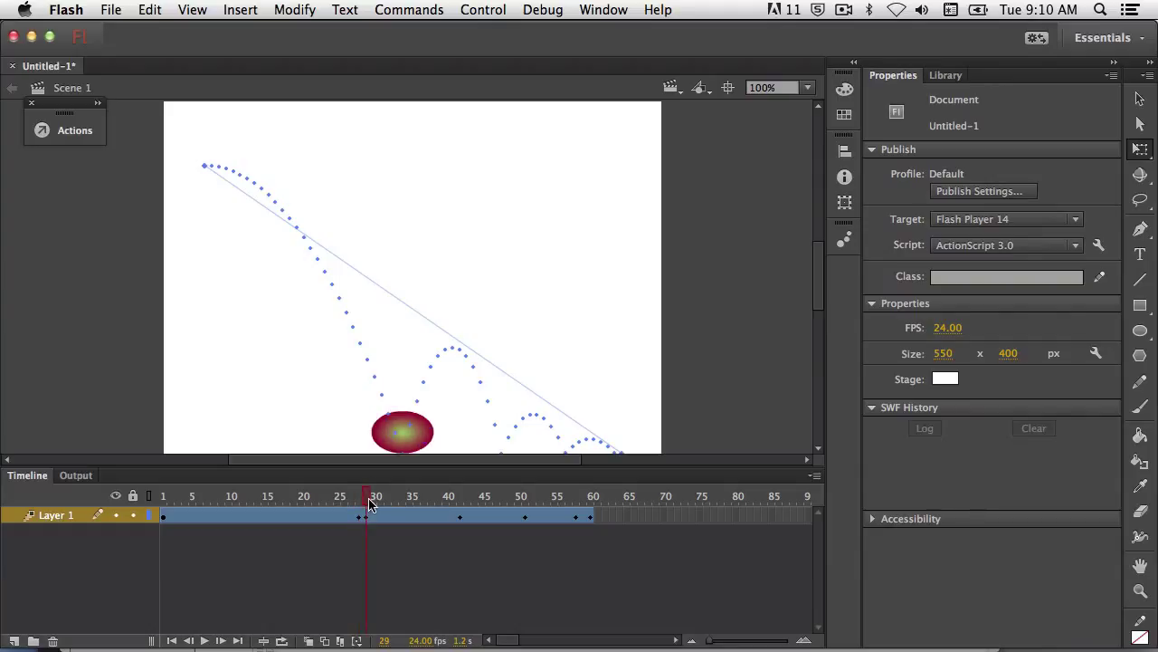
pyautogui.moveTo(369, 504); pyautogui.dragTo(460, 504)
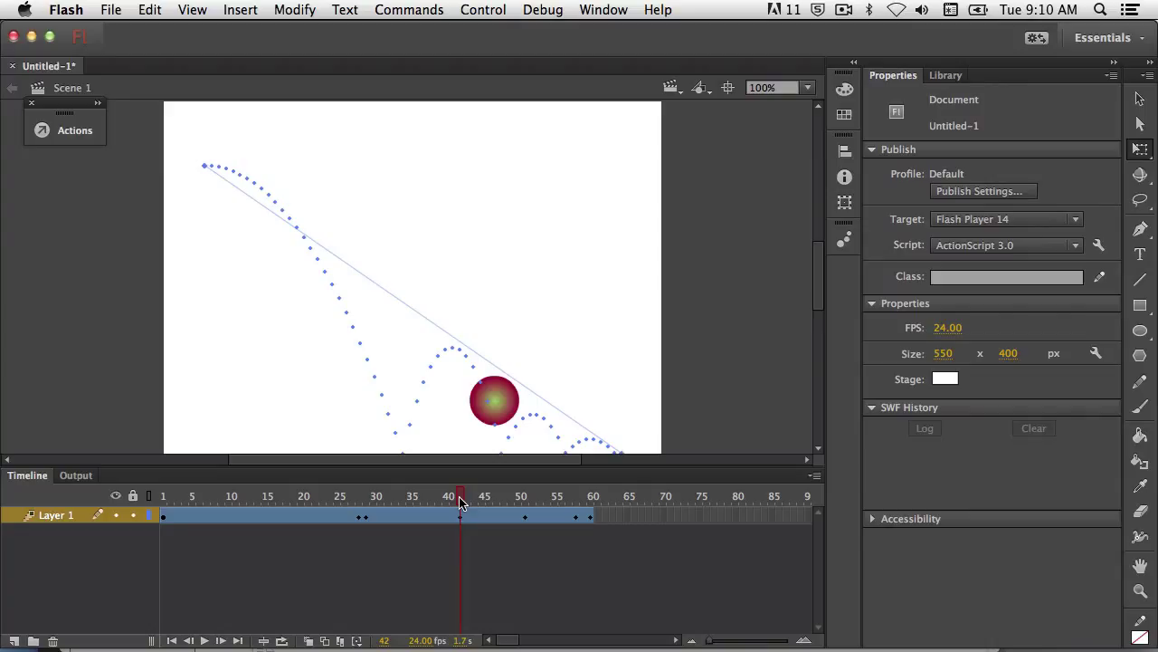
pyautogui.moveTo(460, 504)
pyautogui.mouseDown()
pyautogui.moveTo(444, 504)
pyautogui.moveTo(461, 504)
pyautogui.mouseUp()
pyautogui.click(461, 512)
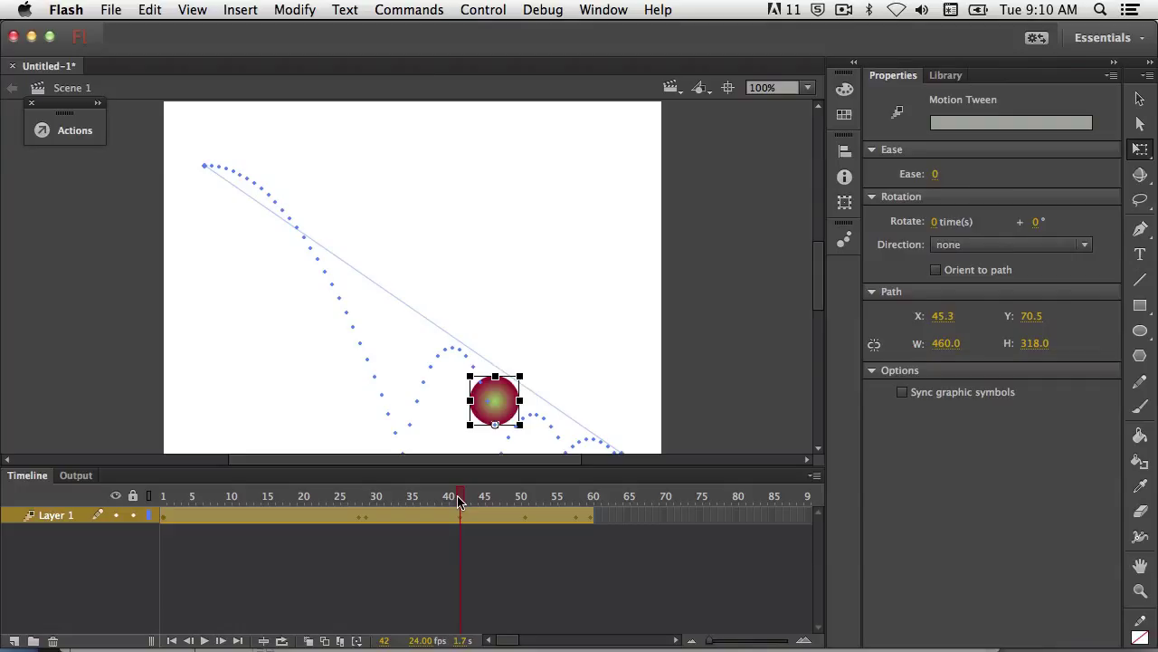
# - Squash the ball flat at its second contact and at frame 52
pyautogui.moveTo(461, 503)
pyautogui.mouseDown()
pyautogui.moveTo(310, 503)
pyautogui.moveTo(362, 522)
pyautogui.moveTo(468, 520)
pyautogui.mouseUp()
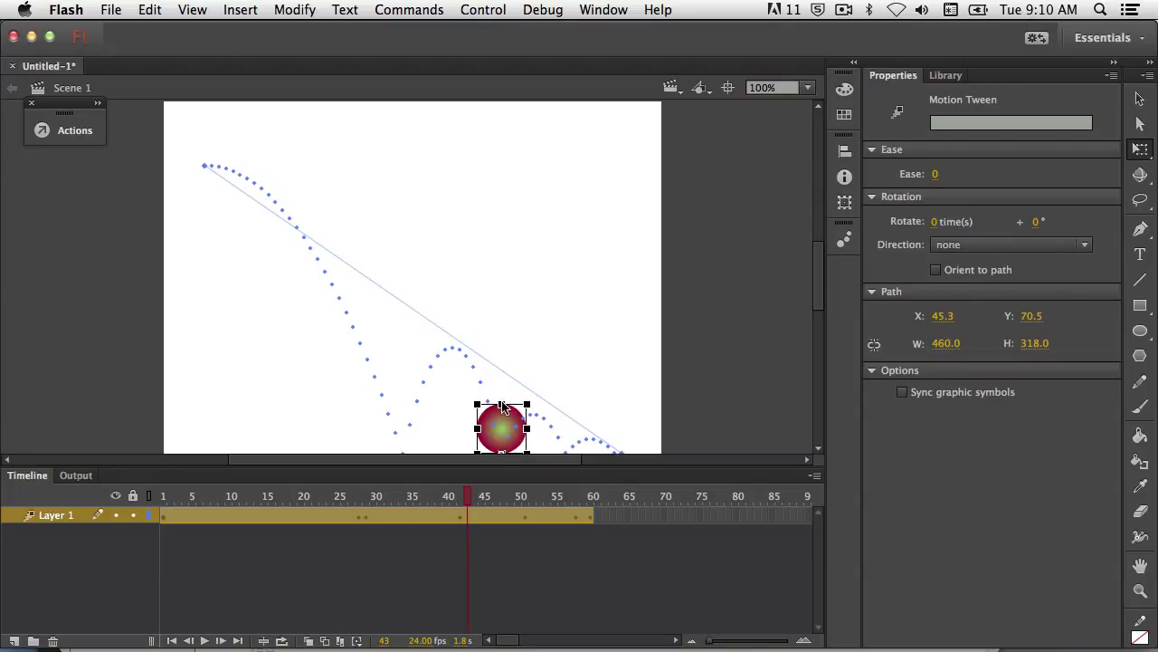
pyautogui.moveTo(505, 413); pyautogui.dragTo(534, 438)
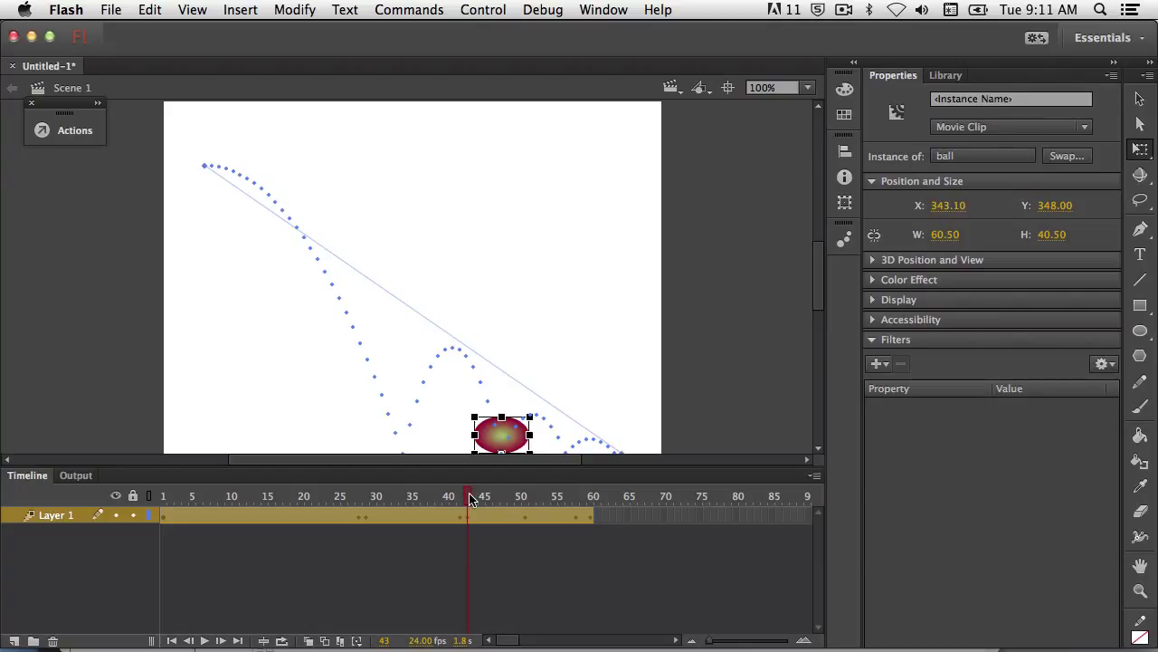
pyautogui.moveTo(470, 497); pyautogui.dragTo(532, 503)
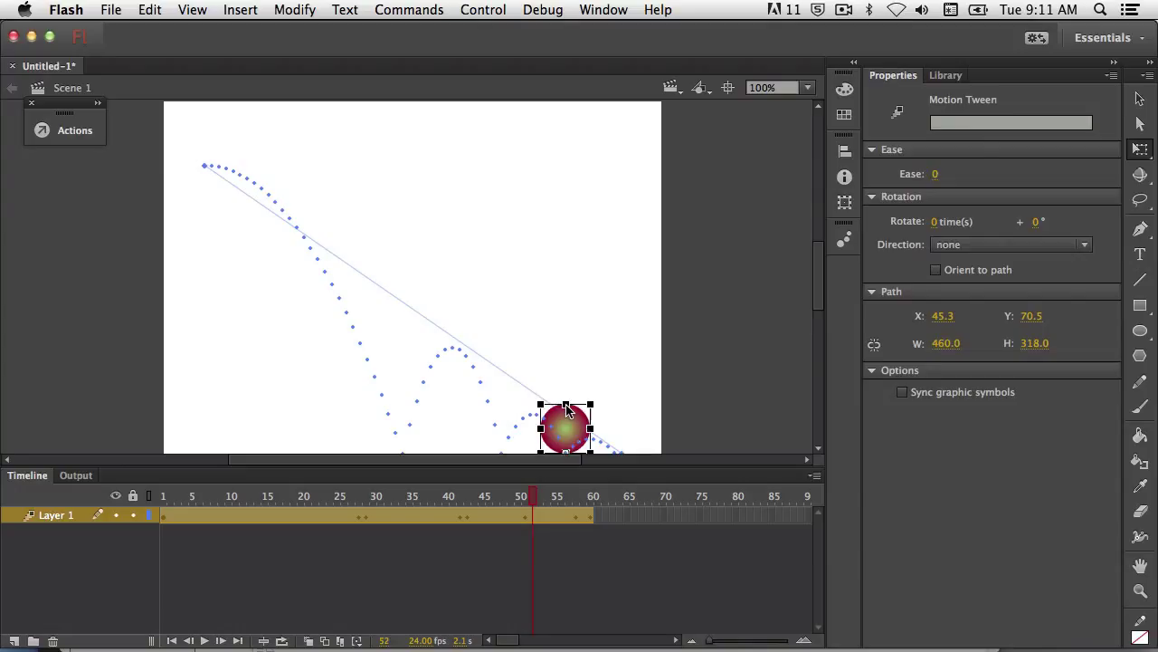
pyautogui.click(565, 410)
pyautogui.moveTo(565, 412); pyautogui.dragTo(591, 435)
# - Deselect the ball and select the motion tween at the final frame, 60
pyautogui.click(541, 496)
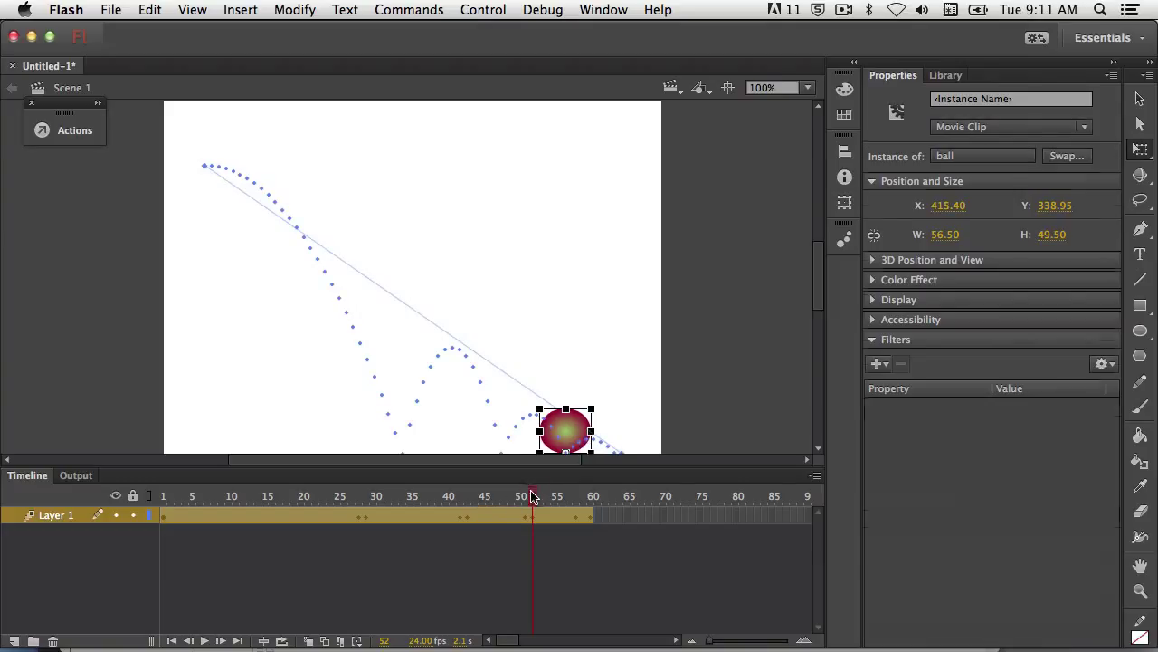
pyautogui.moveTo(541, 496); pyautogui.dragTo(593, 496)
pyautogui.click(590, 515)
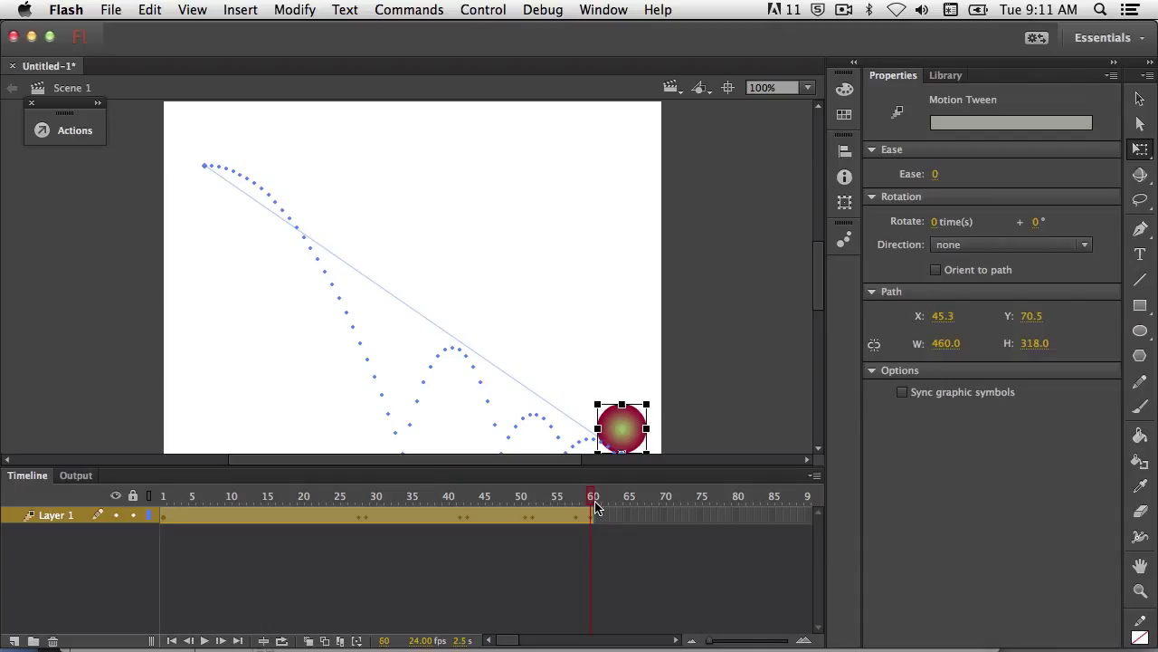
# - Play the squashing bounce from the start, scrub back through it, and pick the Selection tool
pyautogui.press('Return')
pyautogui.press('Return')
pyautogui.moveTo(593, 498); pyautogui.dragTo(89, 481)
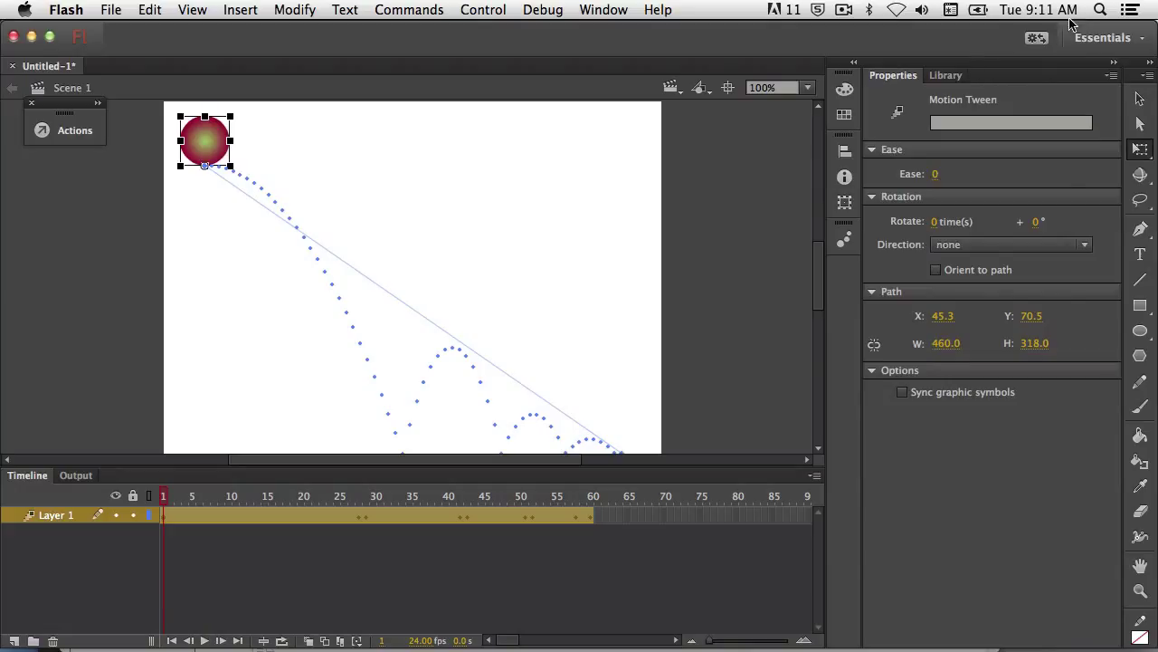
pyautogui.click(1140, 98)
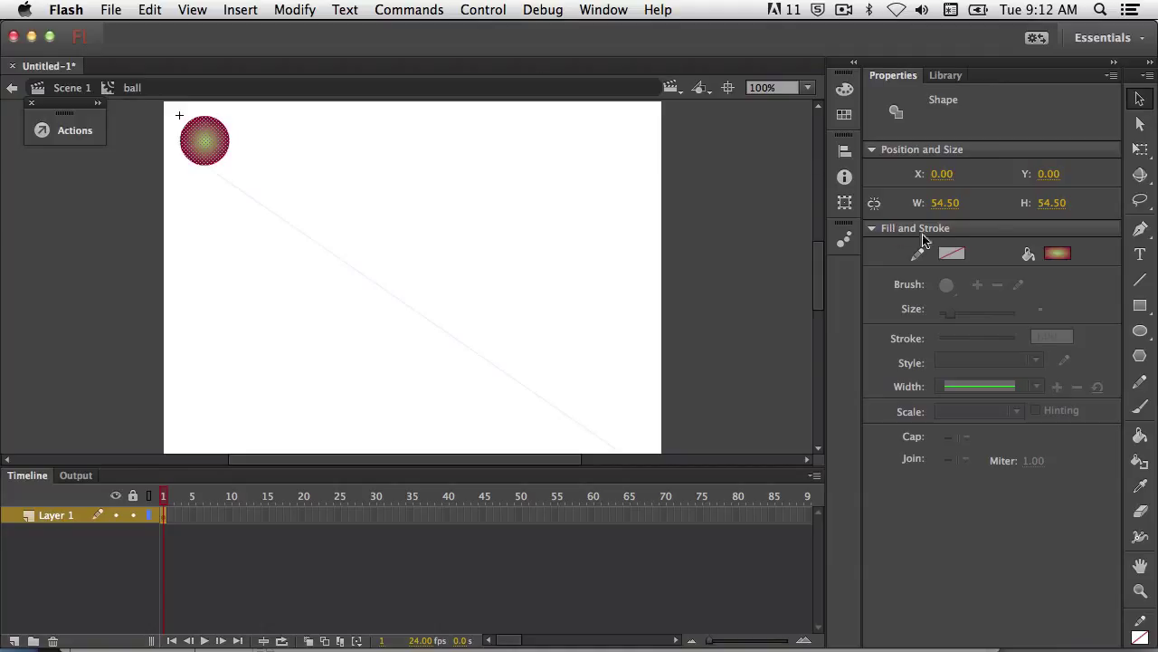
# - Choose the Oval tool with a solid pale yellow #FFFFCC fill
pyautogui.click(1140, 331)
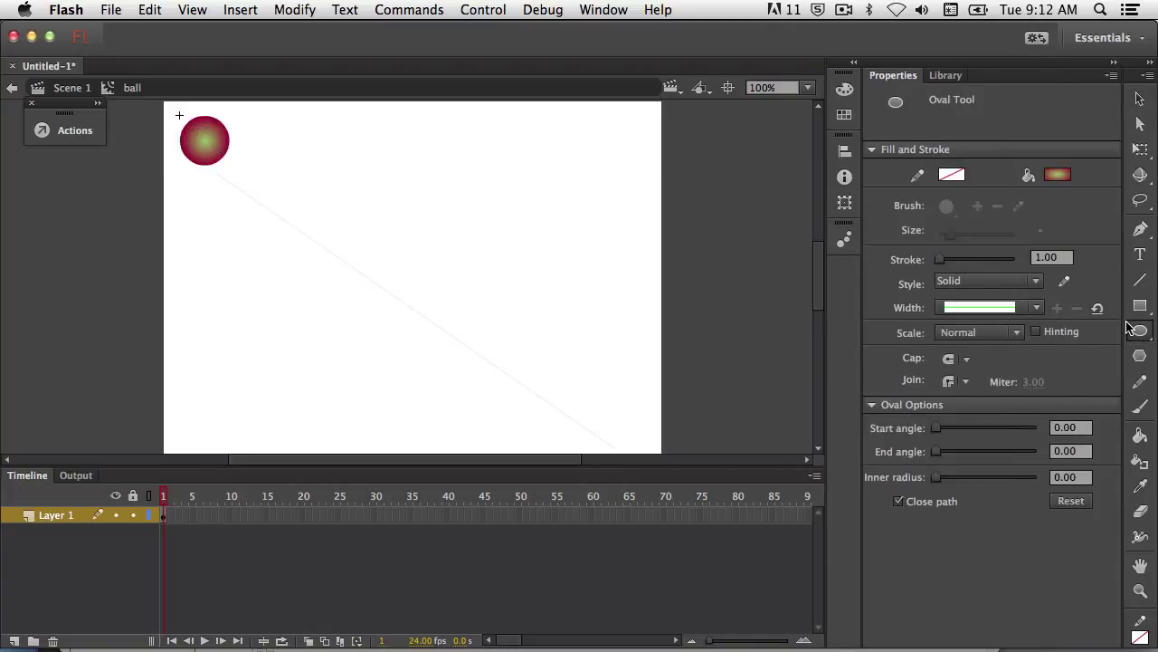
pyautogui.click(1057, 177)
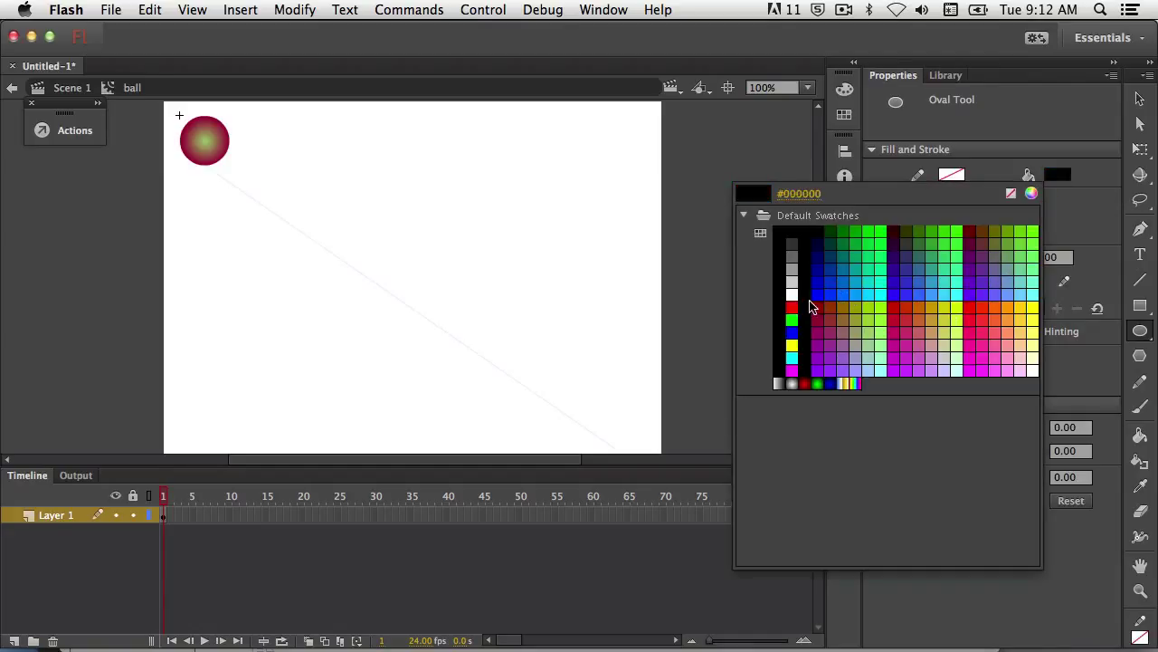
pyautogui.click(1030, 363)
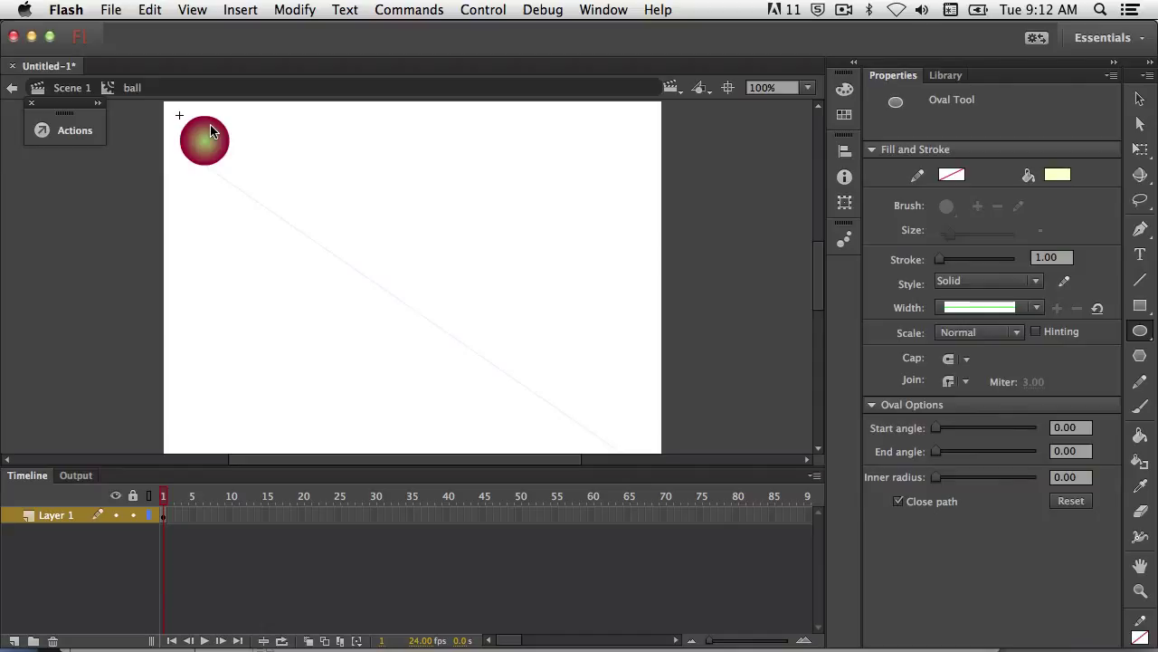
# - Draw trial highlight ovals on the ball's upper right, undoing the unwanted attempts
pyautogui.moveTo(228, 122); pyautogui.dragTo(227, 130)
pyautogui.press('super+z')
pyautogui.moveTo(208, 118)
pyautogui.mouseDown()
pyautogui.moveTo(217, 136)
pyautogui.moveTo(224, 128)
pyautogui.mouseUp()
pyautogui.press('super+z')
pyautogui.click(1140, 99)
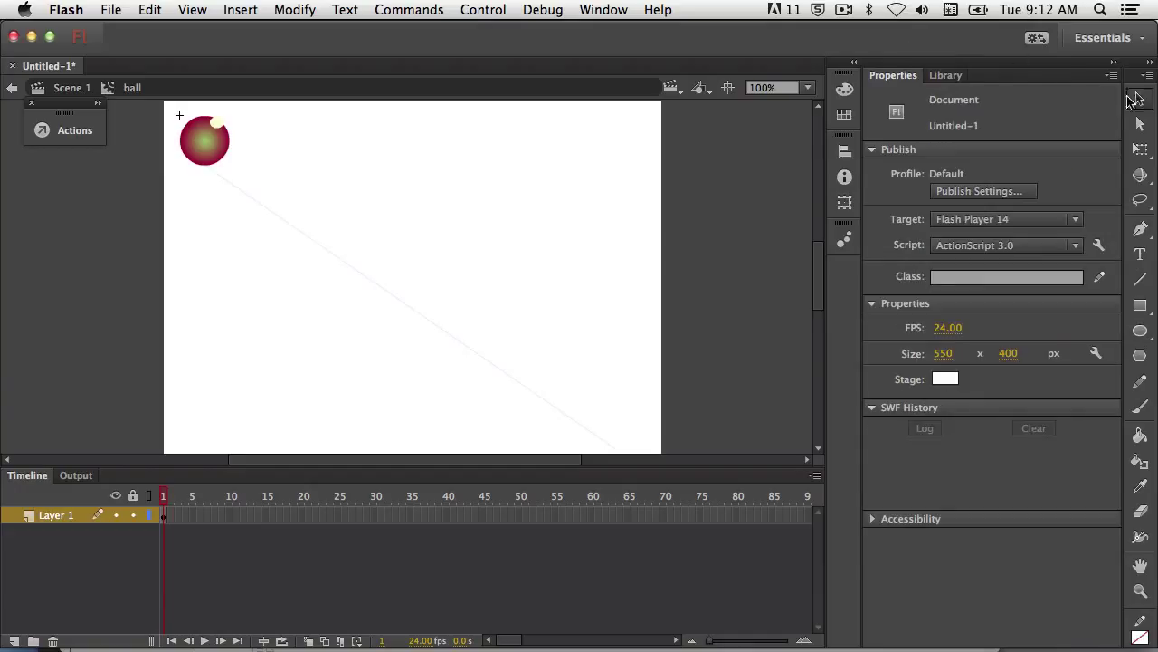
pyautogui.click(216, 131)
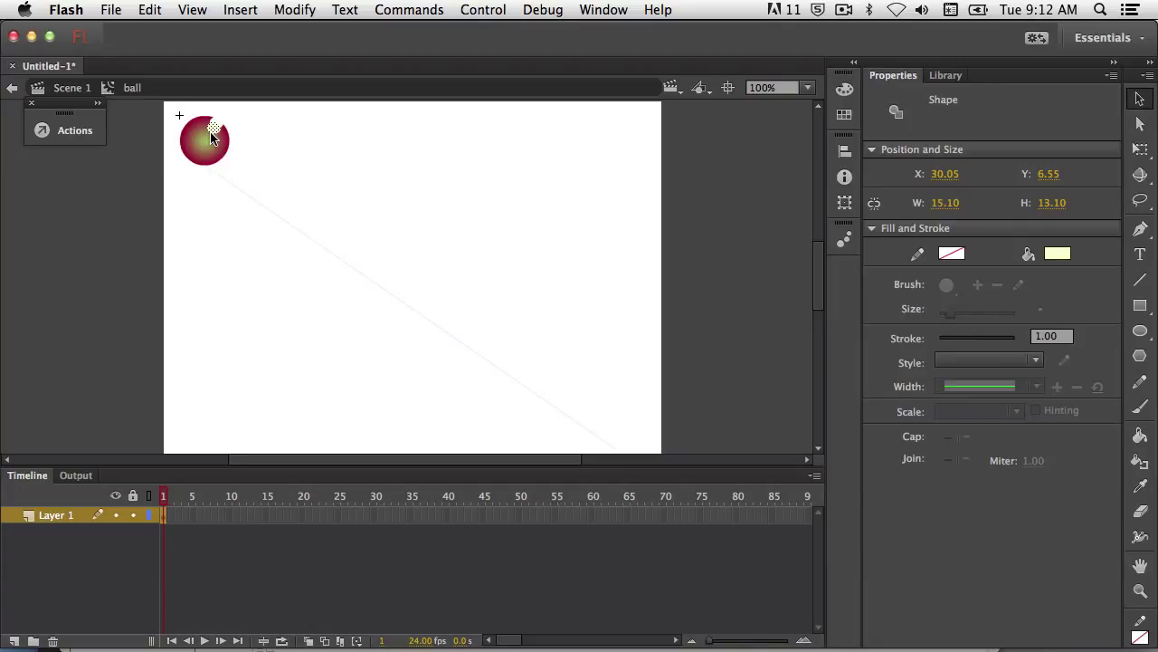
pyautogui.click(264, 107)
pyautogui.press('super+z')
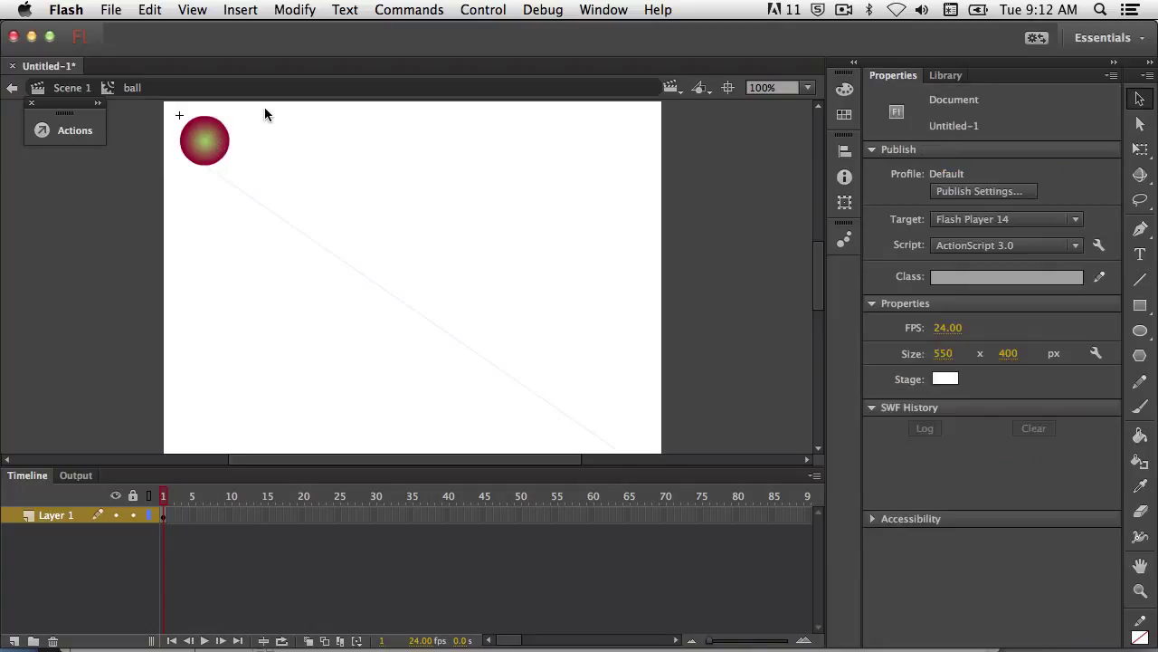
# - Move the small yellow highlight oval onto the ball's upper right and deselect it
pyautogui.click(1140, 330)
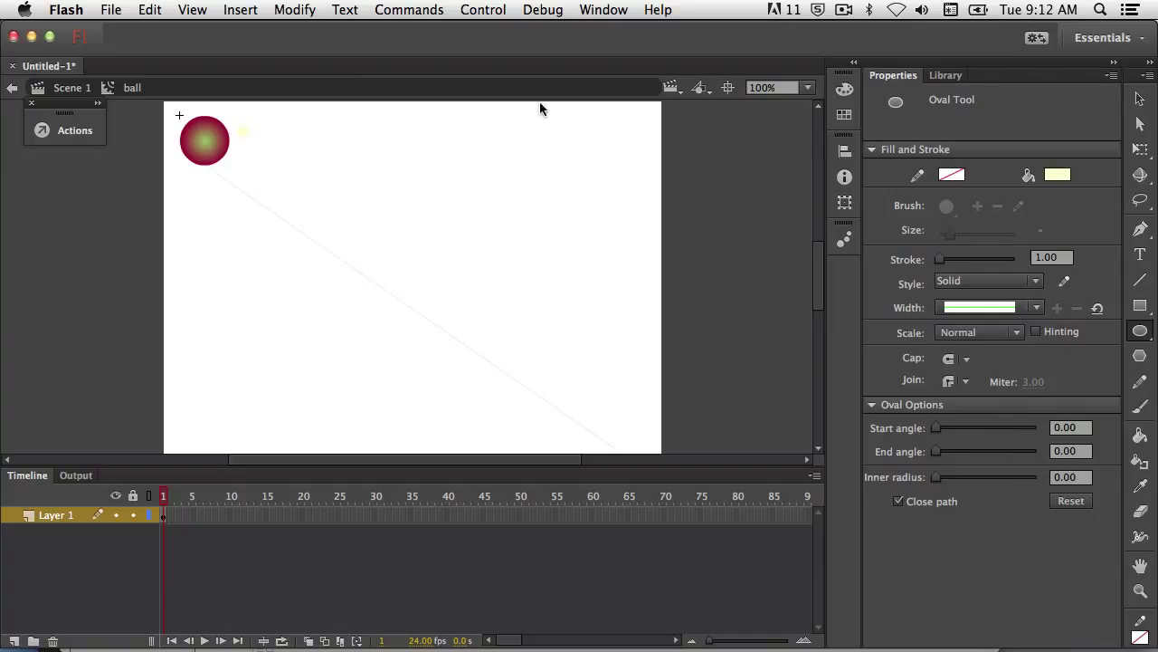
pyautogui.click(1140, 101)
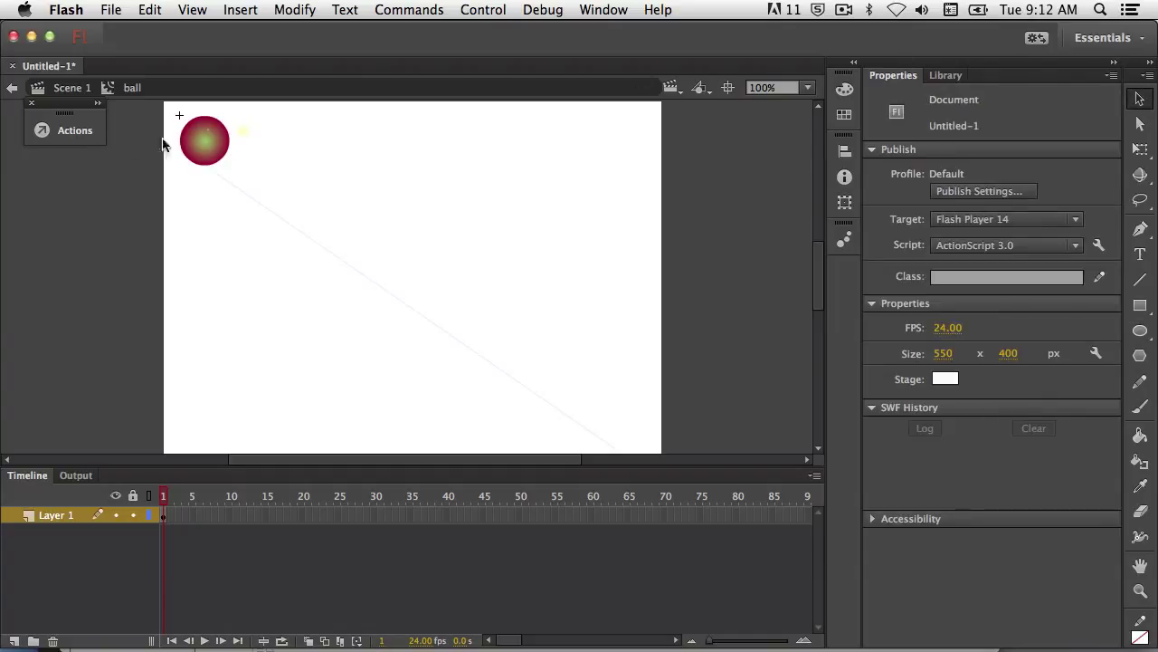
pyautogui.click(241, 130)
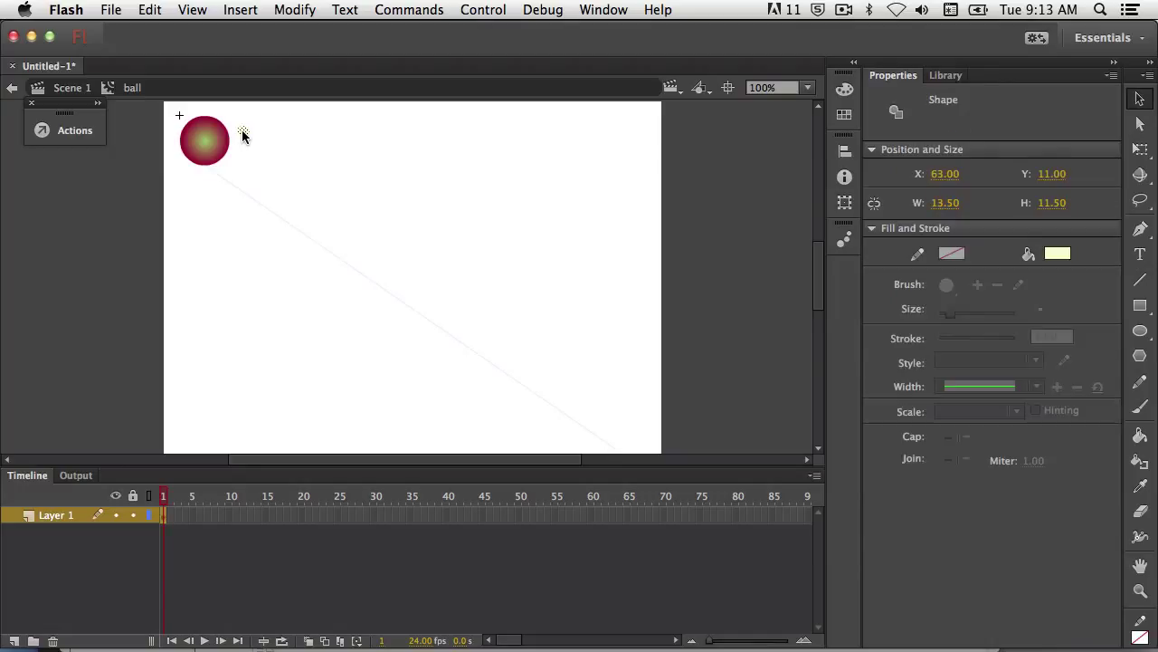
pyautogui.moveTo(241, 132); pyautogui.dragTo(210, 134)
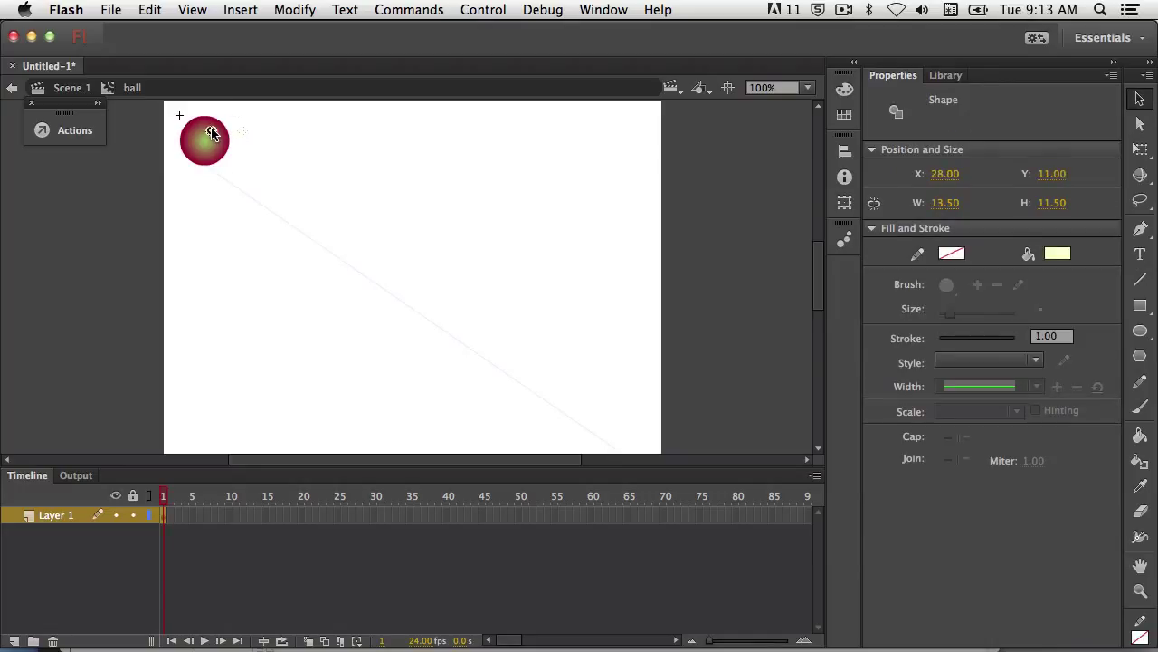
pyautogui.click(271, 140)
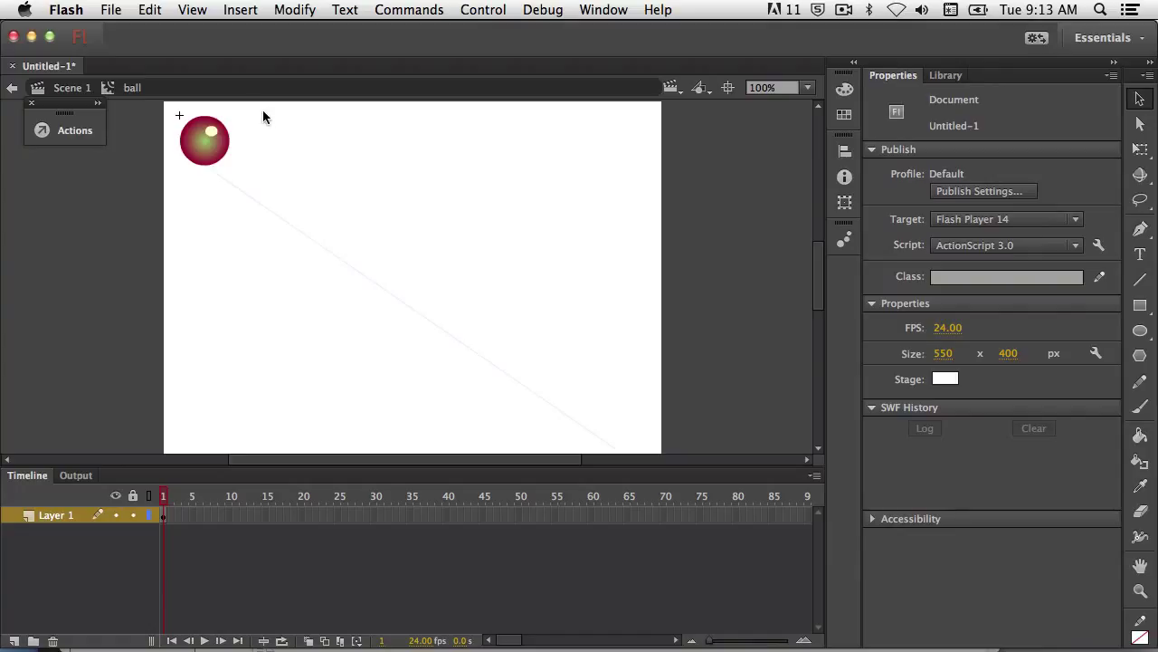
# - Convert the ball and its highlight into a Movie Clip symbol named embedded_ball
pyautogui.moveTo(263, 107); pyautogui.dragTo(170, 175)
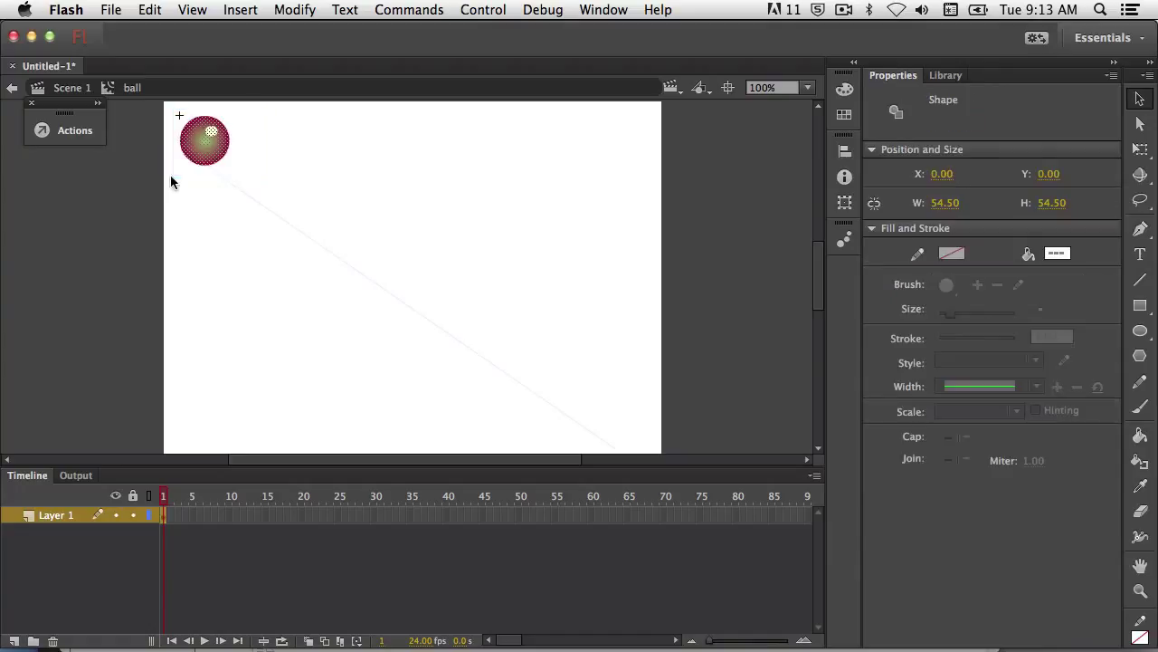
pyautogui.click(298, 9)
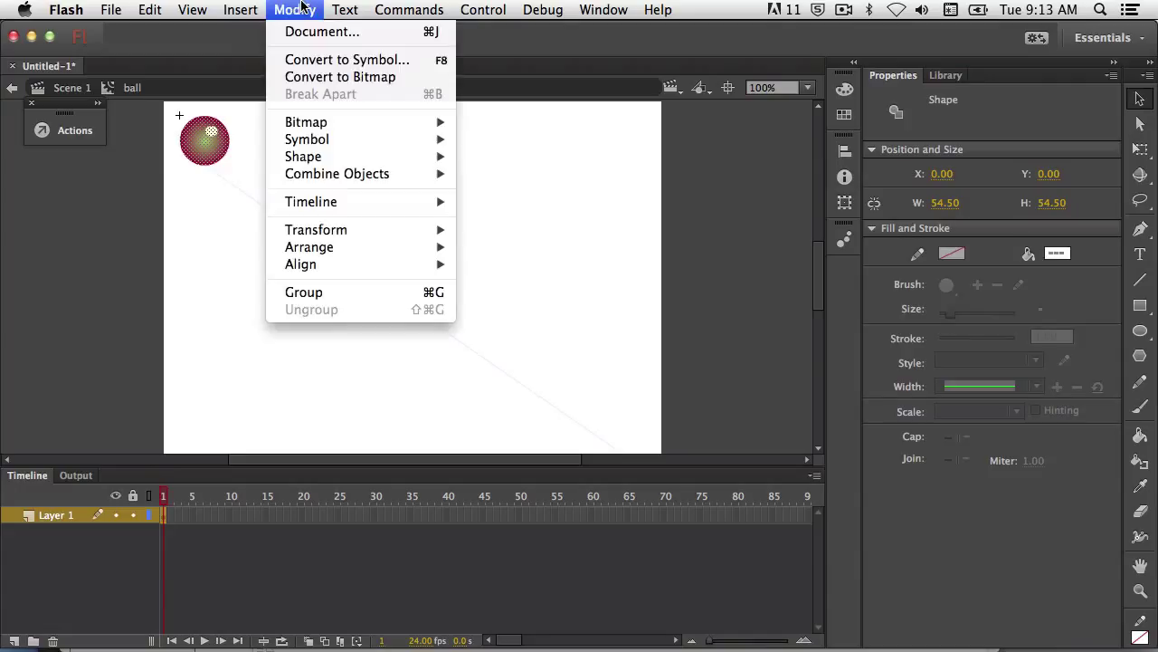
pyautogui.click(308, 59)
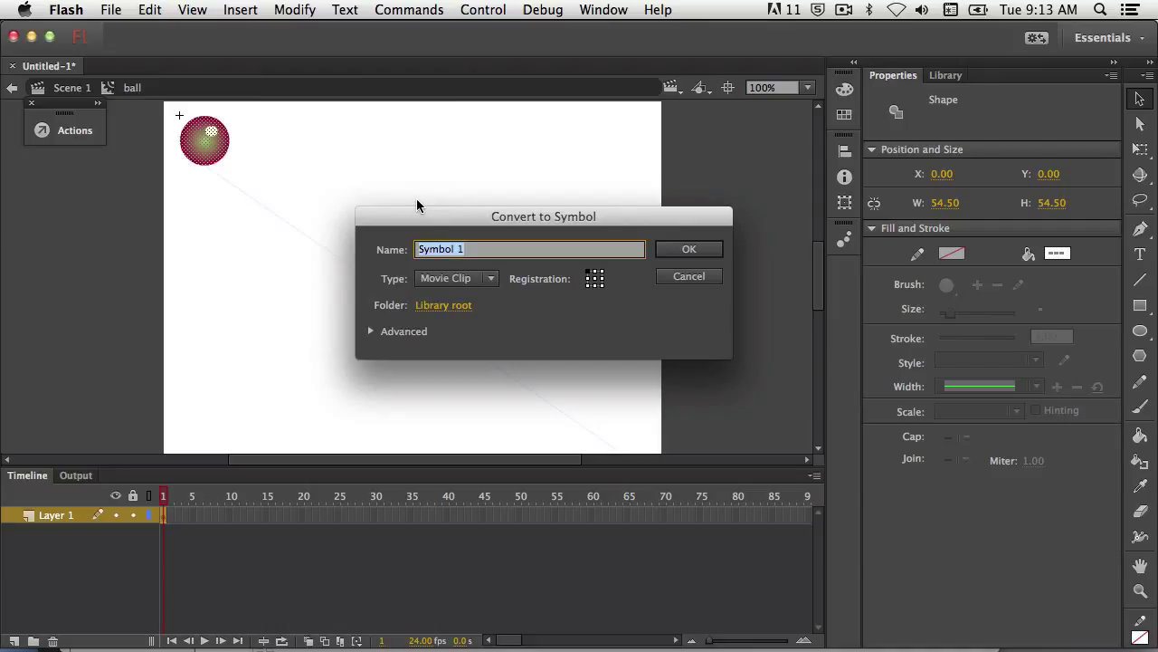
pyautogui.write('embedded_ball')
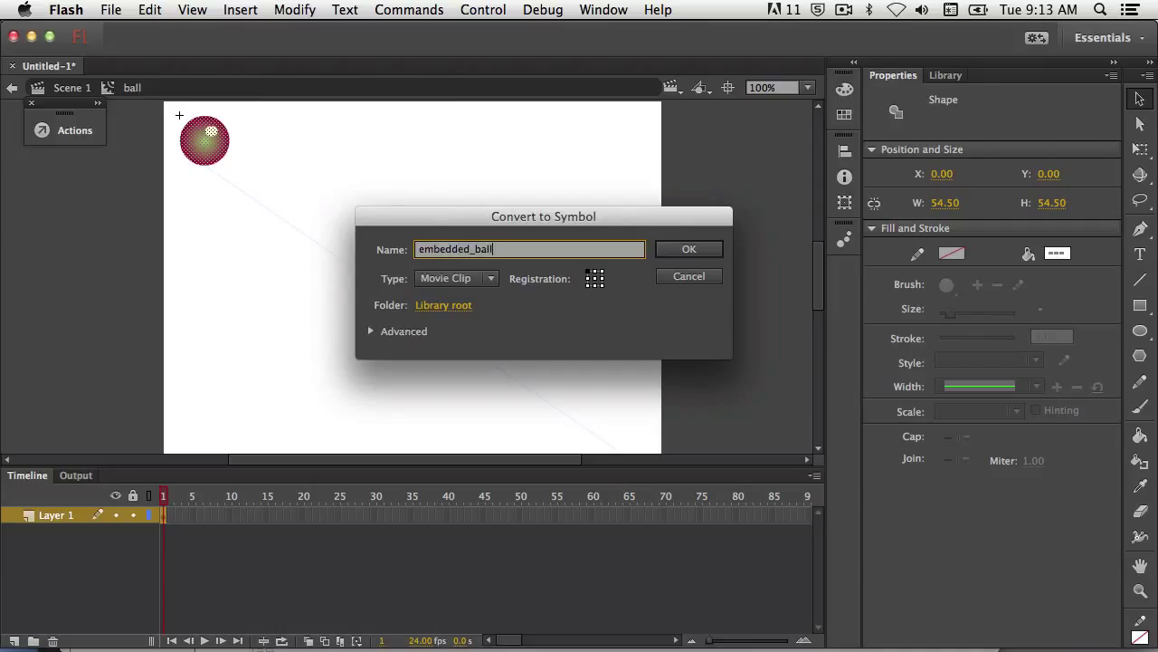
pyautogui.click(693, 249)
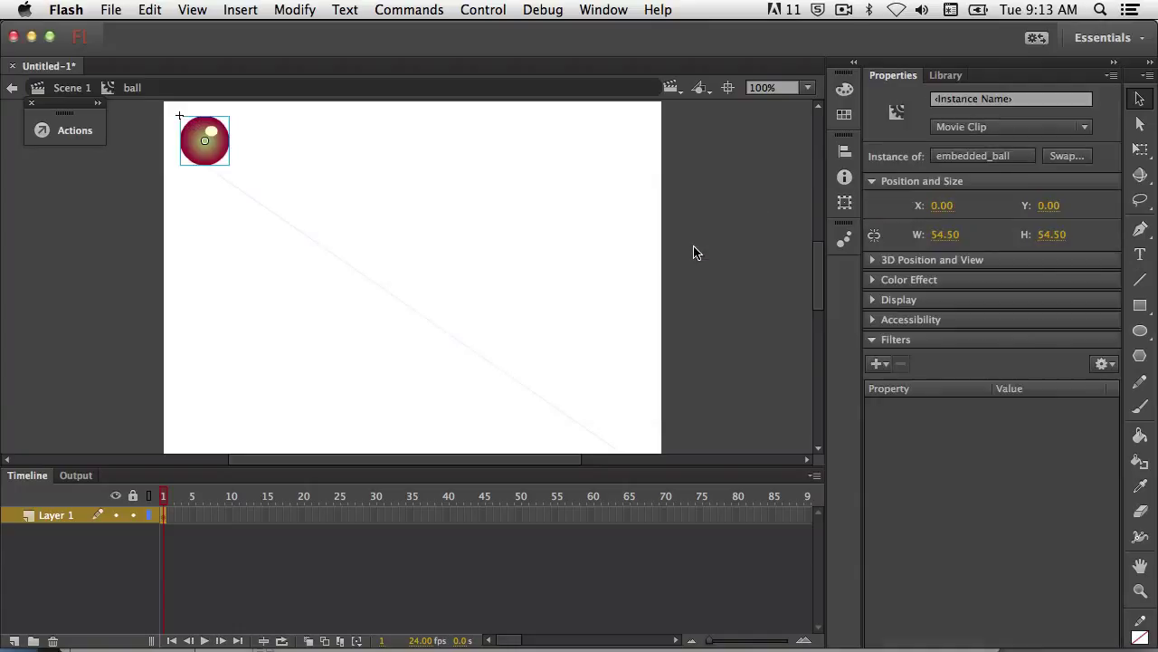
# - Add a motion tween to embedded_ball's layer starting at frame 1
pyautogui.rightClick(163, 519)
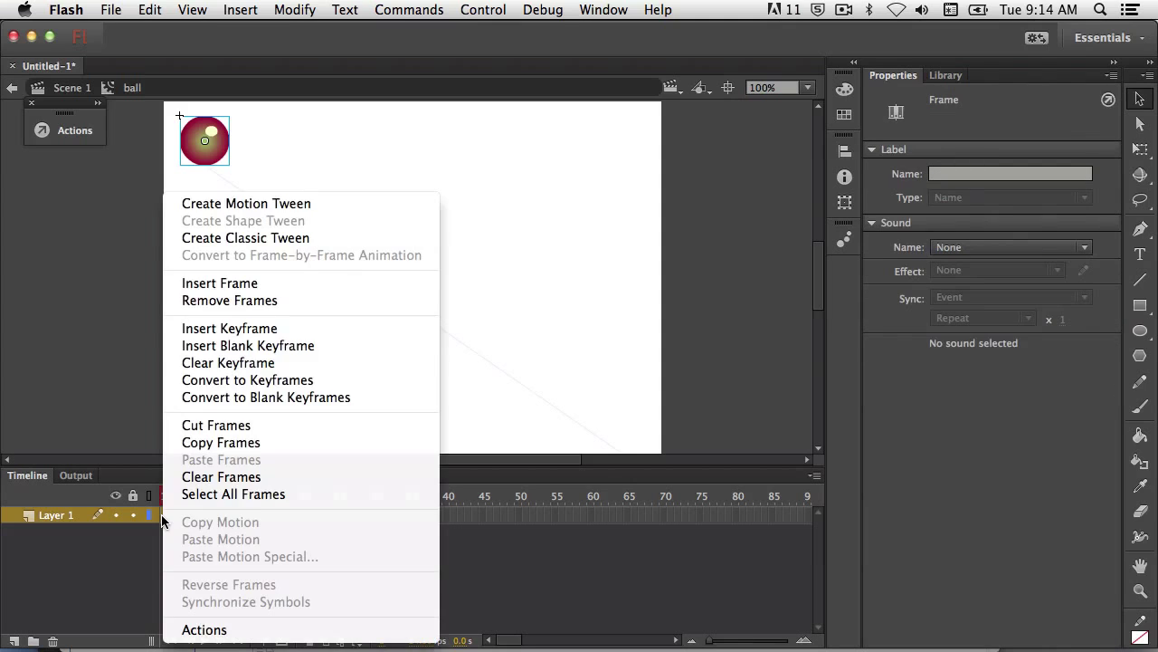
pyautogui.click(273, 204)
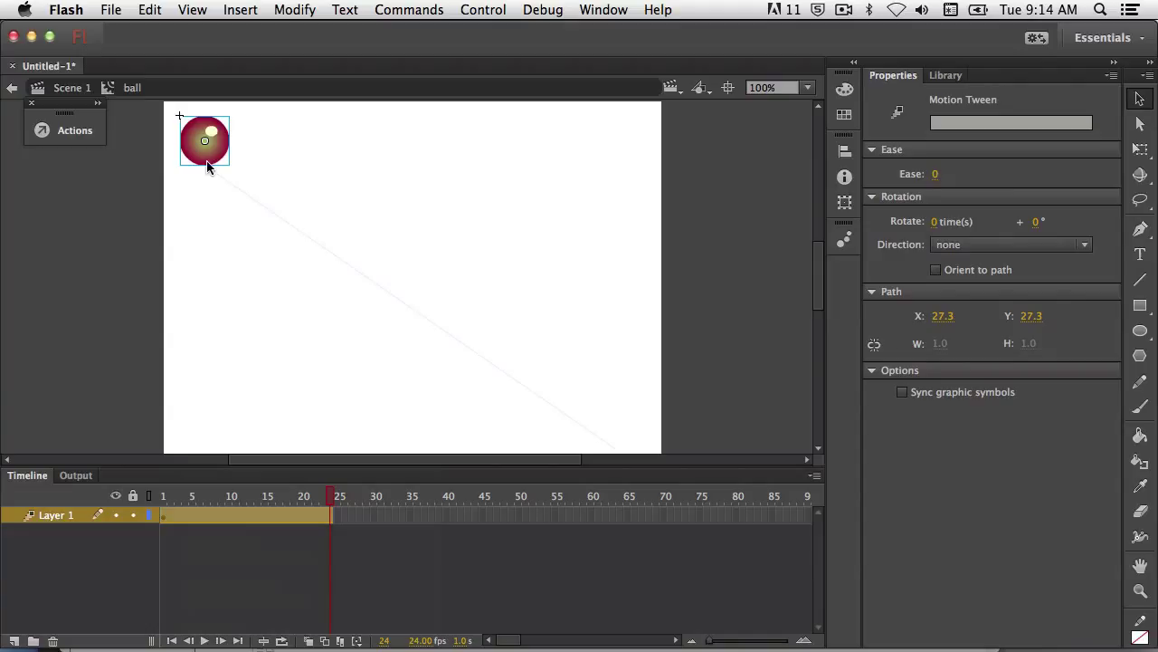
pyautogui.click(242, 517)
# - Set the tween's rotation to 1 time clockwise (CW) and return to frame 1
pyautogui.click(935, 222)
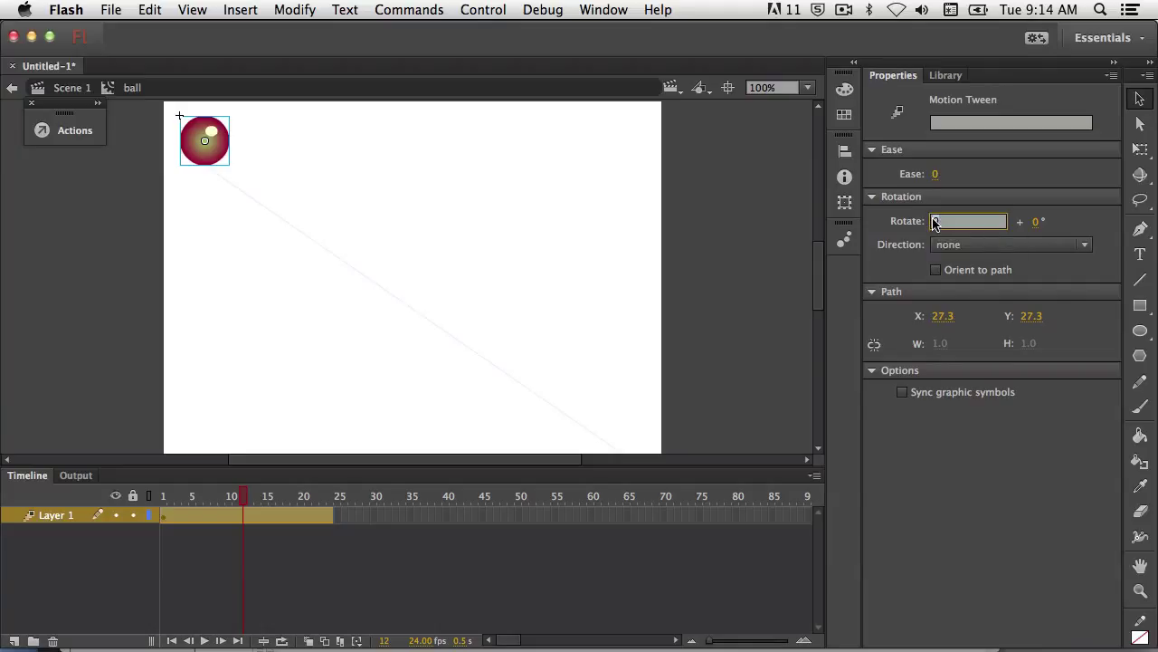
pyautogui.write('1')
pyautogui.press('Return')
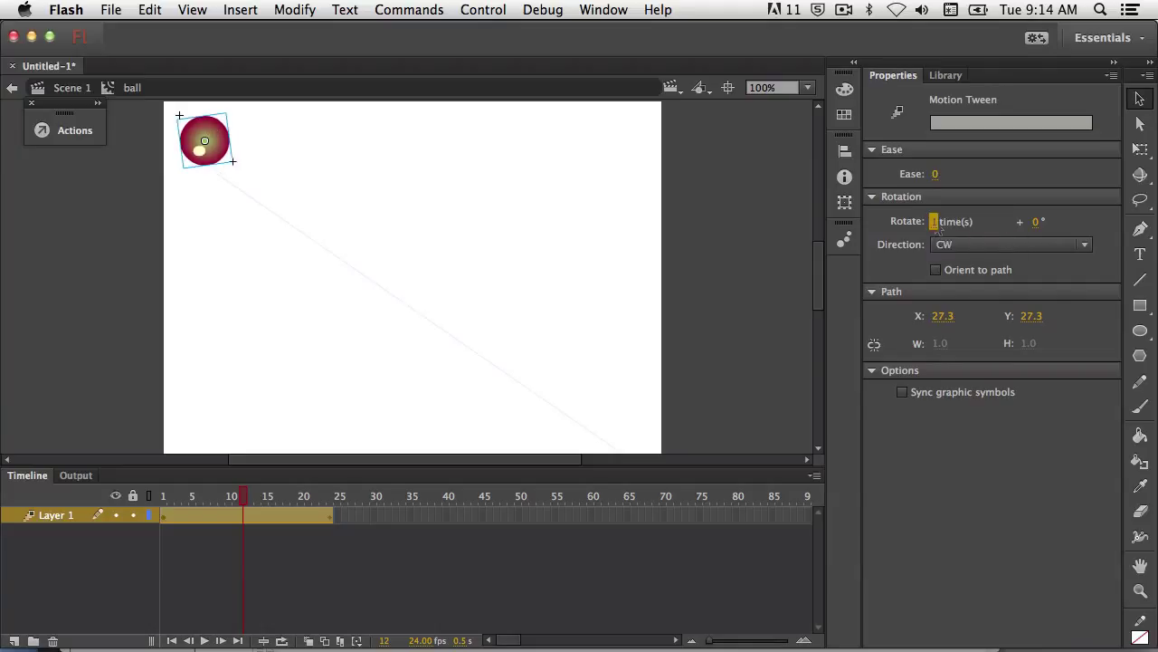
pyautogui.click(983, 246)
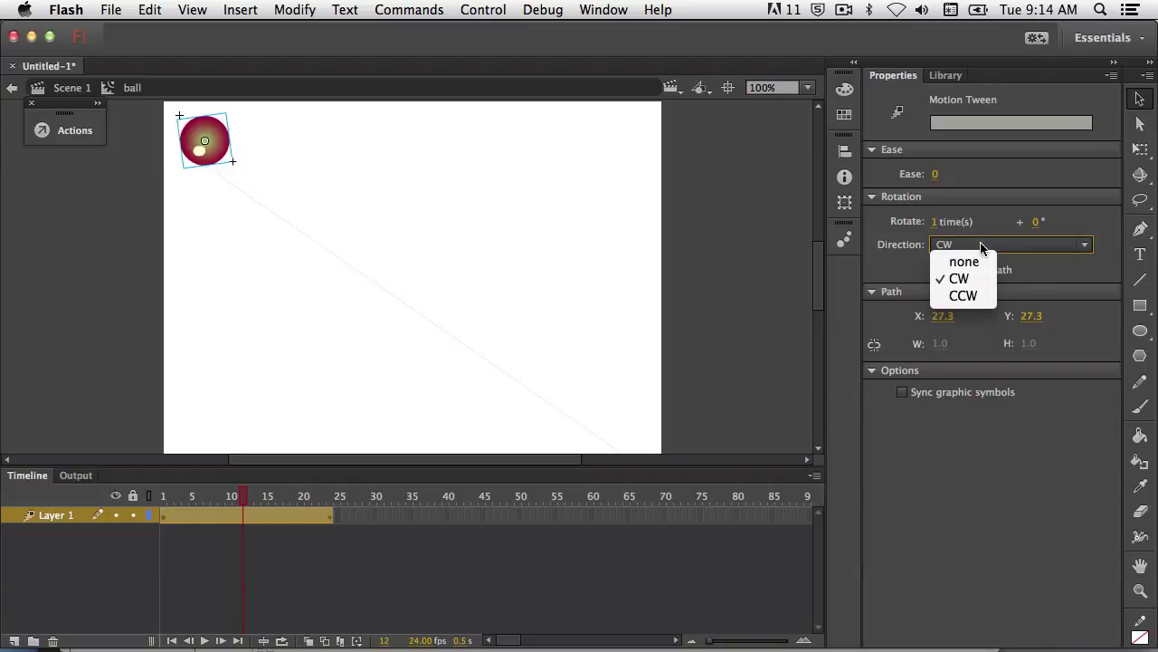
pyautogui.click(1043, 269)
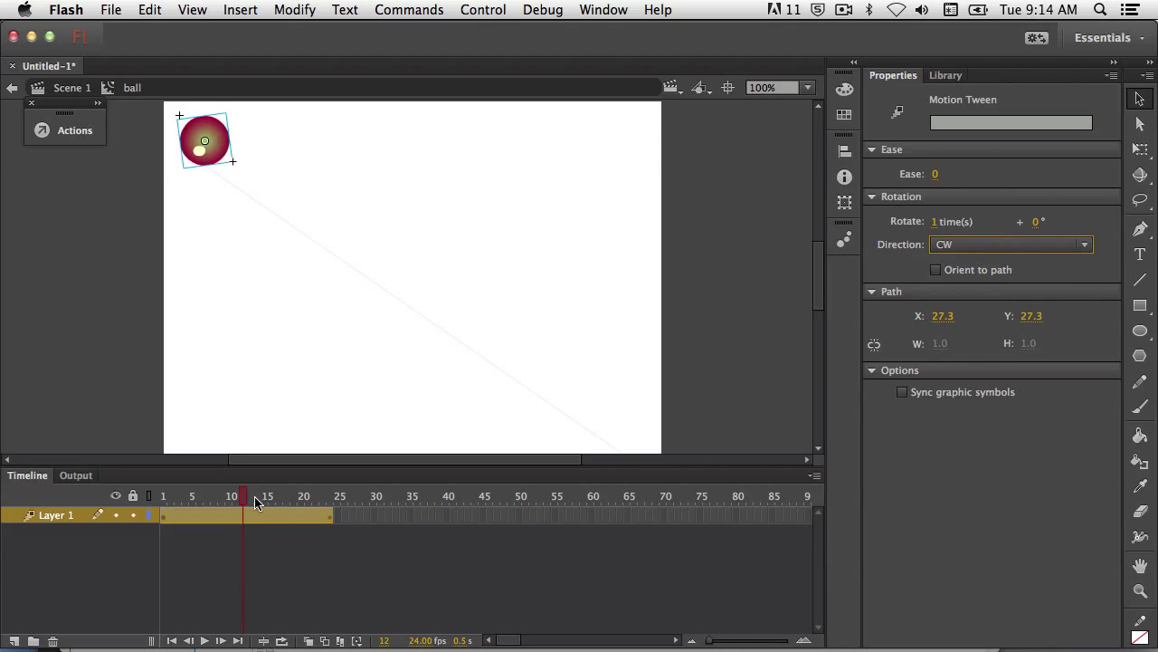
pyautogui.moveTo(240, 497); pyautogui.dragTo(165, 499)
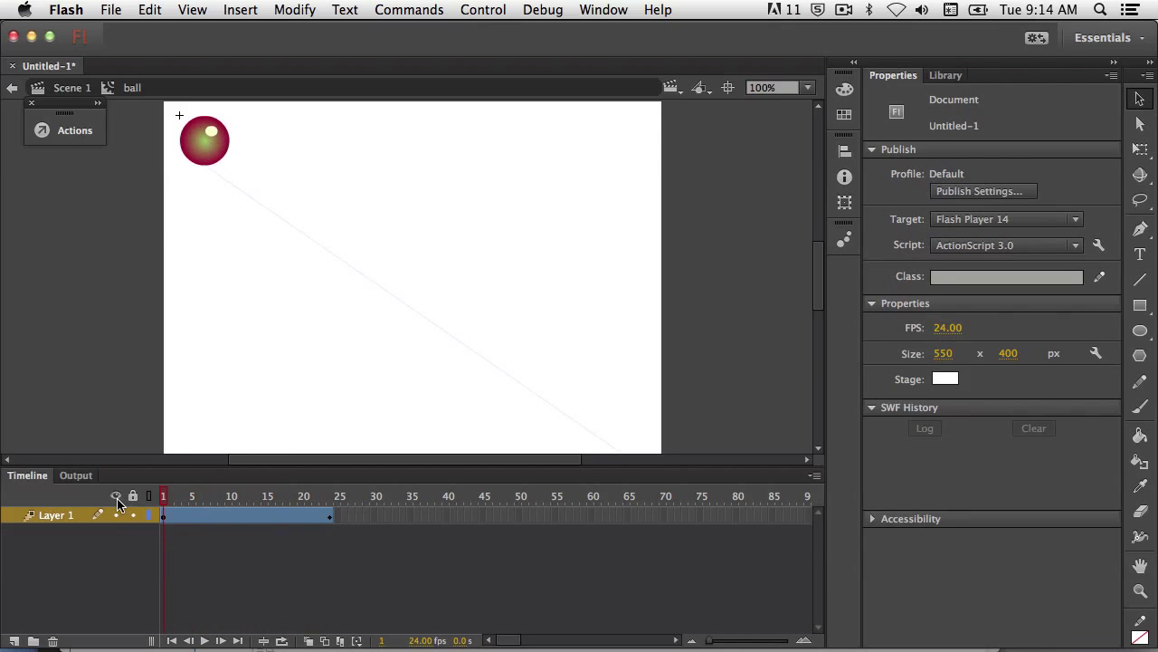
pyautogui.click(125, 512)
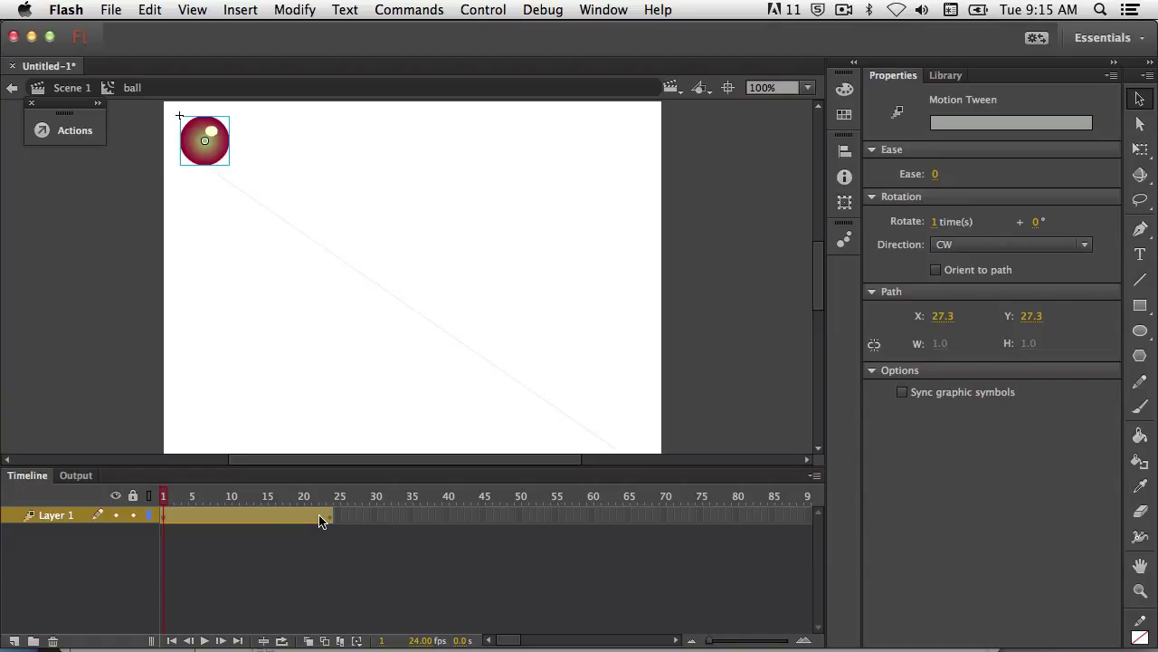
# - Return to Scene 1, play the bouncing animation twice, then run Test Movie
pyautogui.click(58, 90)
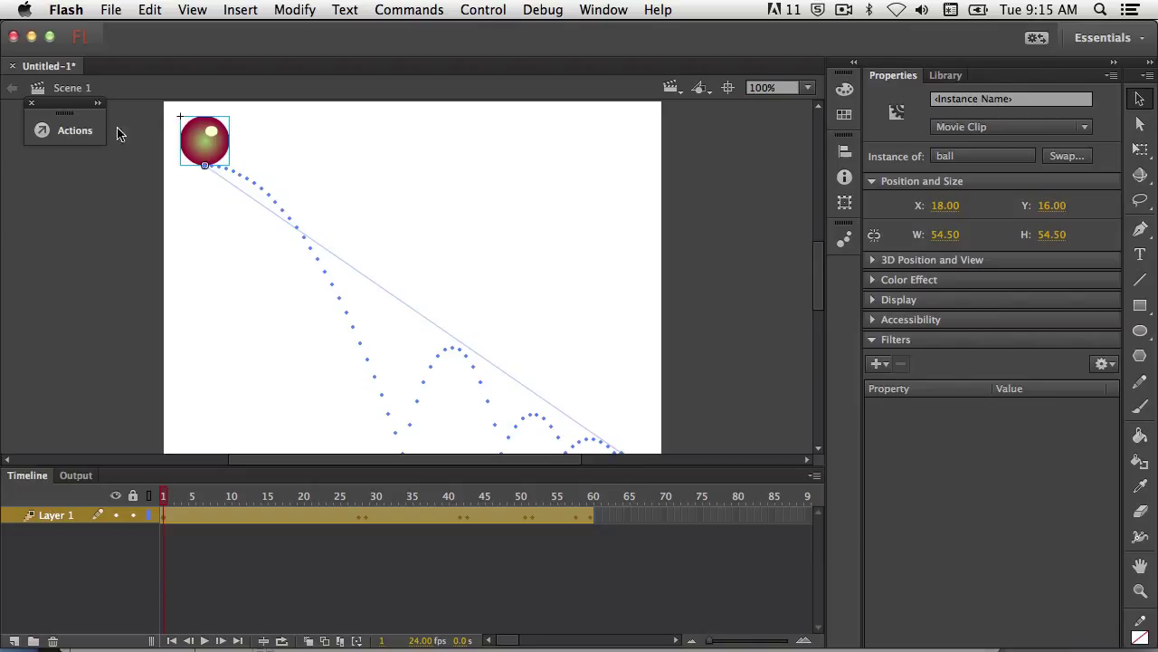
pyautogui.press('Return')
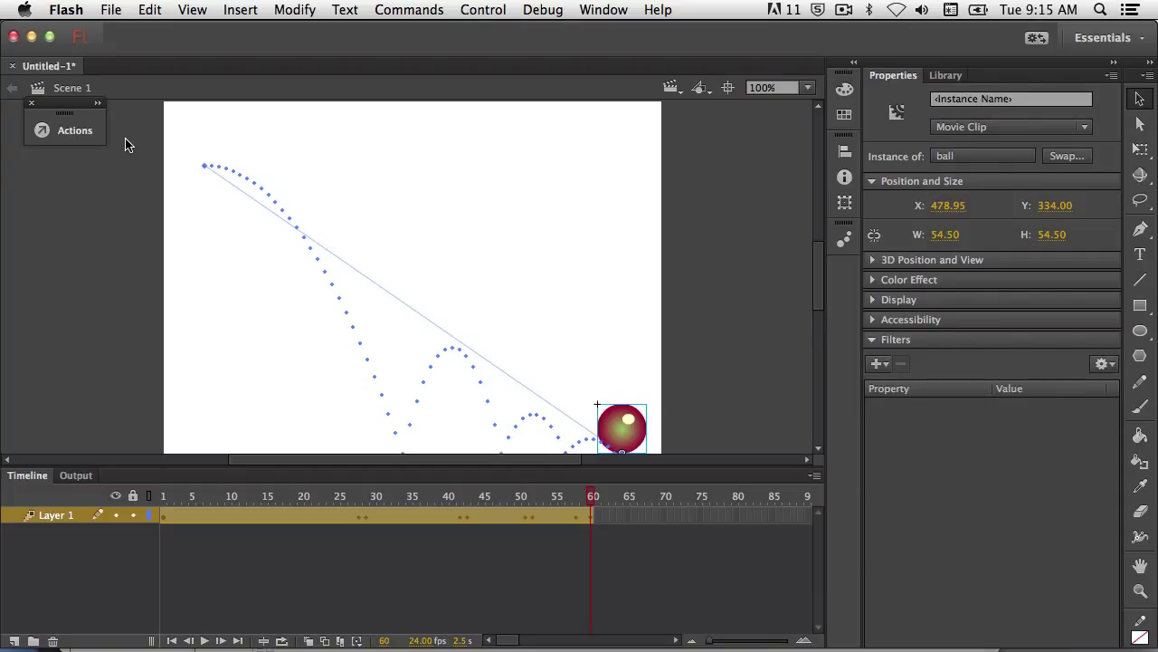
pyautogui.press('Return')
pyautogui.press('super+Return')
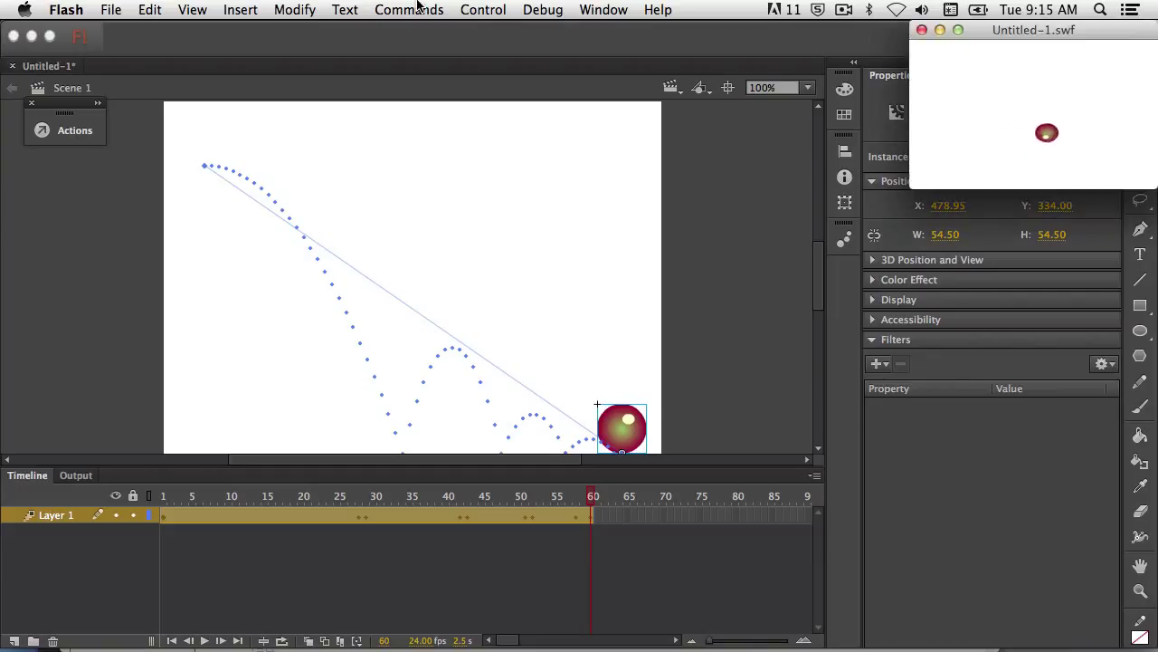
# - Move the Untitled-1.swf window over the stage, enlarge it, then trim its height
pyautogui.moveTo(991, 34); pyautogui.dragTo(317, 95)
pyautogui.moveTo(482, 261); pyautogui.dragTo(694, 491)
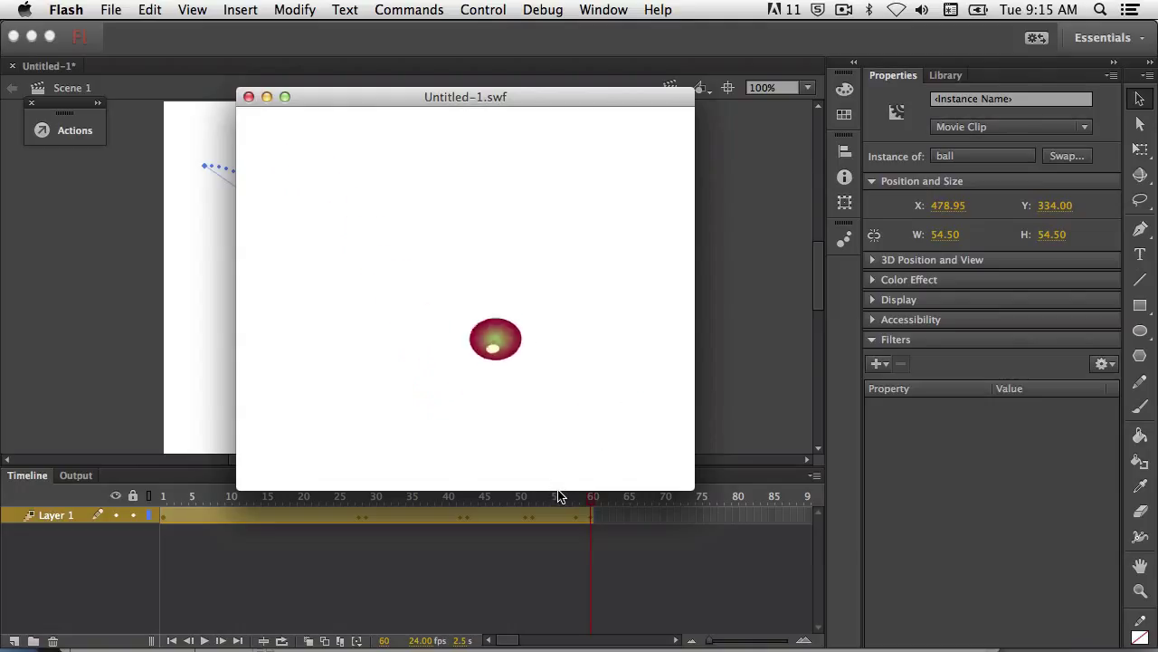
pyautogui.moveTo(559, 495); pyautogui.dragTo(561, 448)
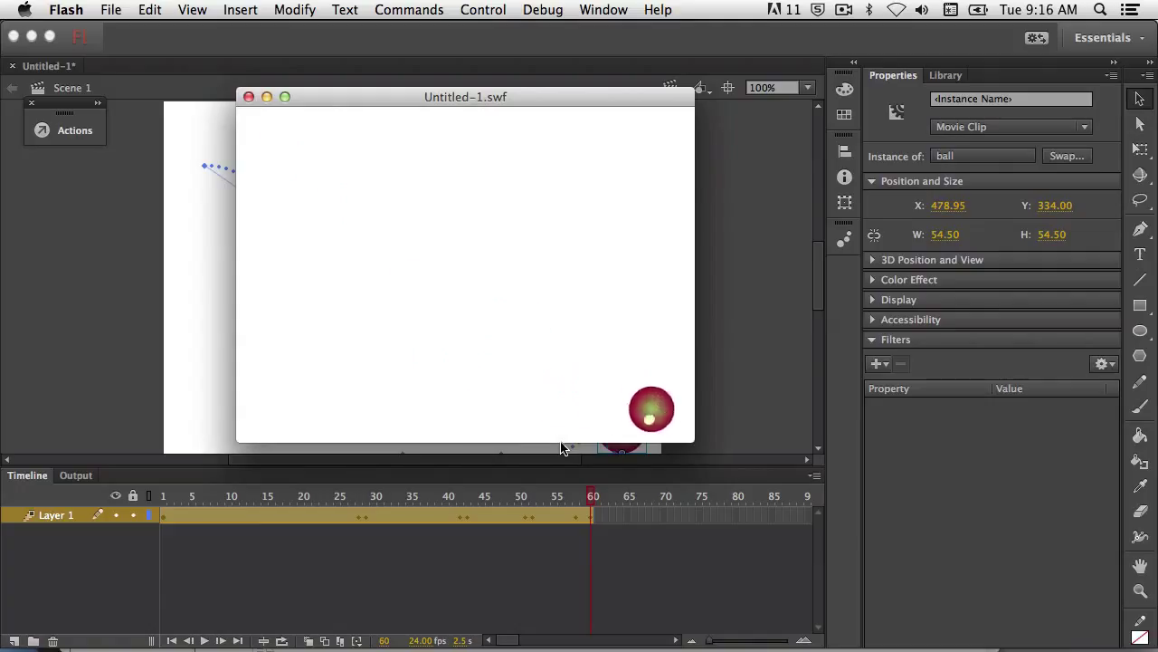
pyautogui.moveTo(561, 447); pyautogui.dragTo(560, 437)
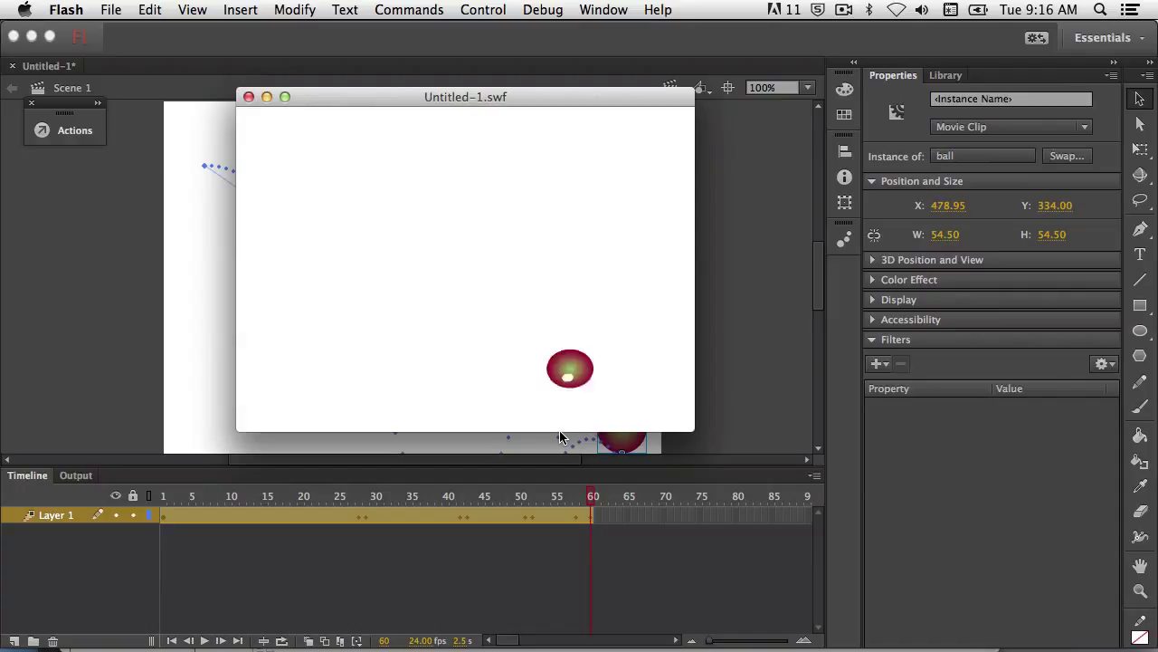
pyautogui.moveTo(560, 434); pyautogui.dragTo(560, 430)
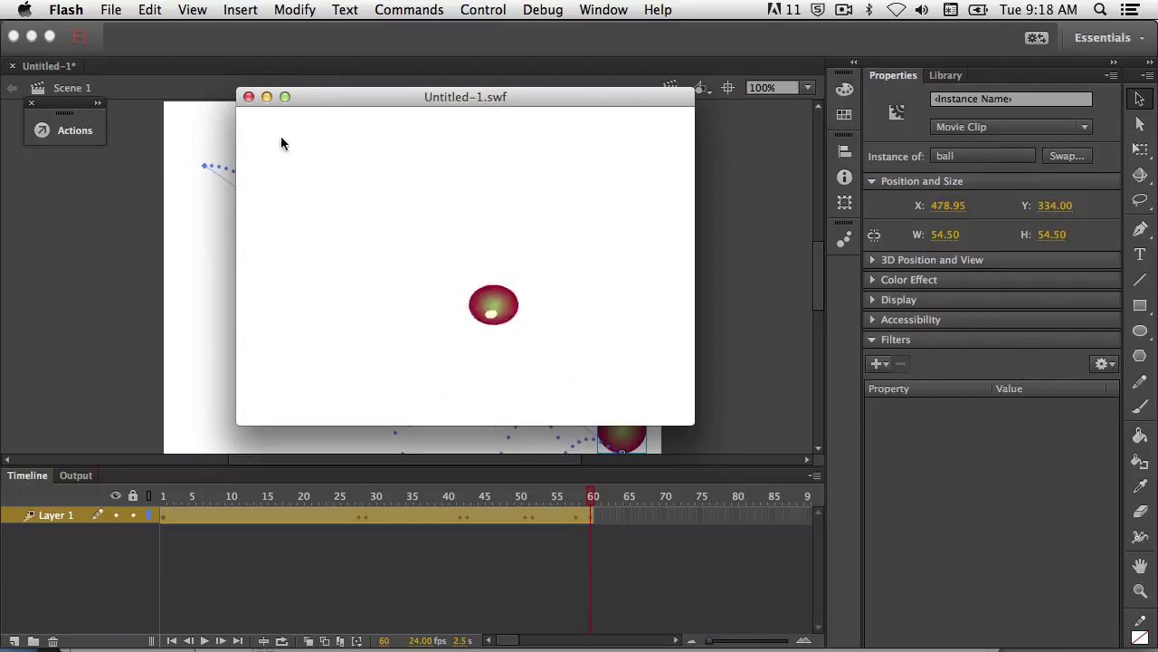
# - Close the Untitled-1.swf test movie window
pyautogui.click(250, 100)
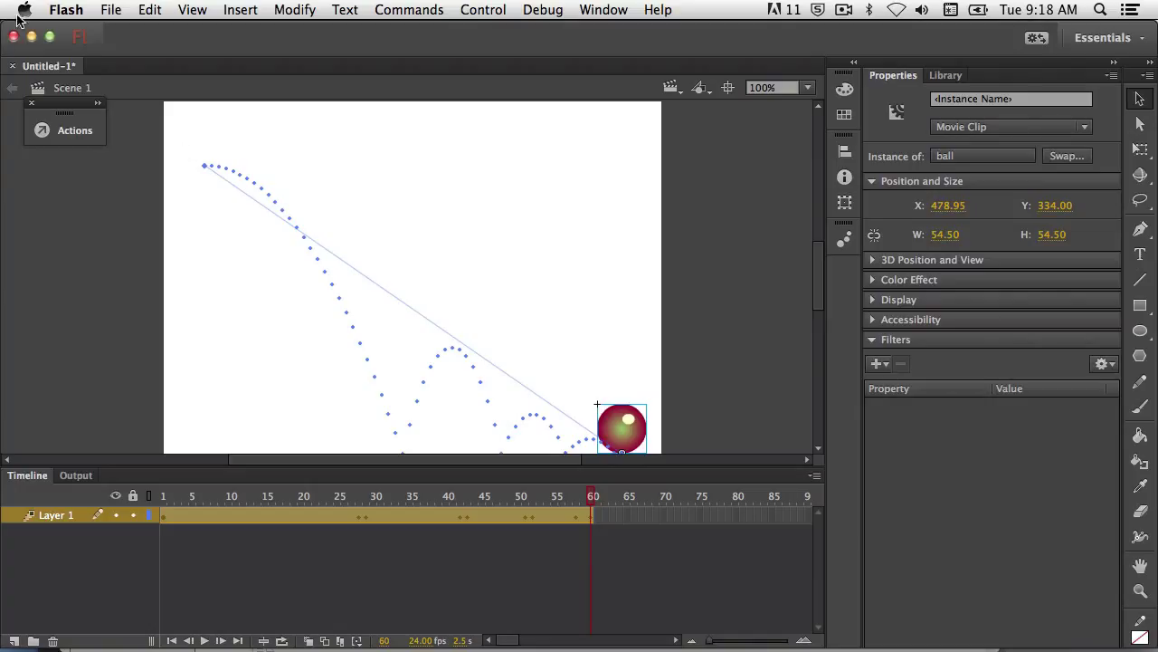
# - Show the About Flash box with version 2014.1, build 14.1.0.96
pyautogui.click(62, 10)
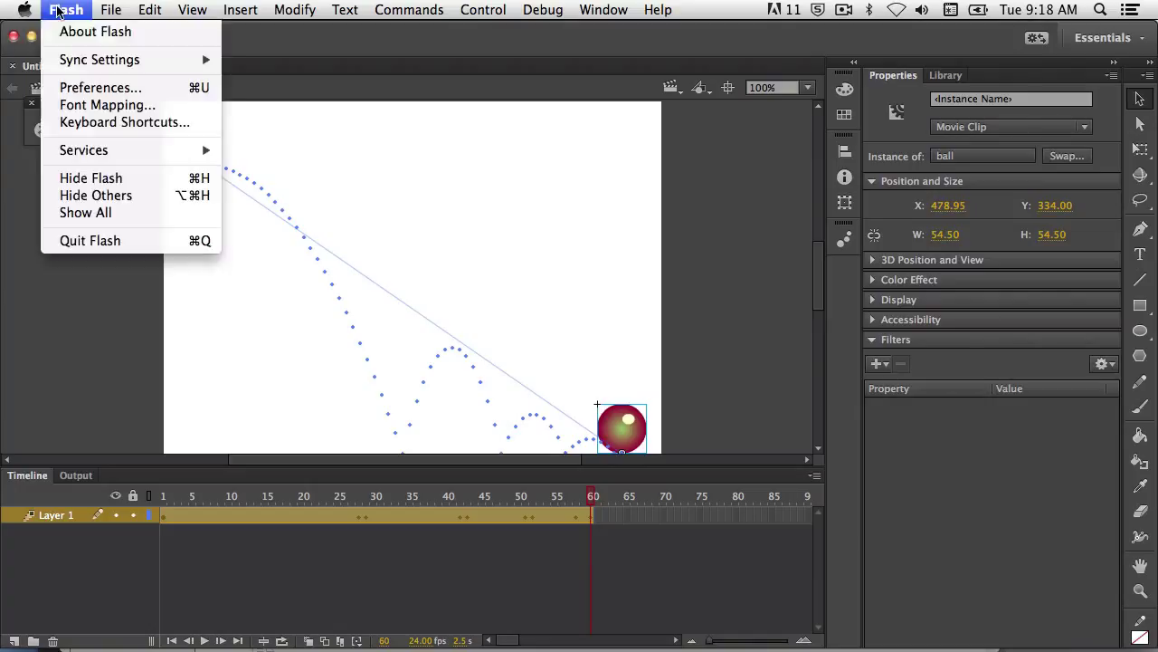
pyautogui.click(68, 34)
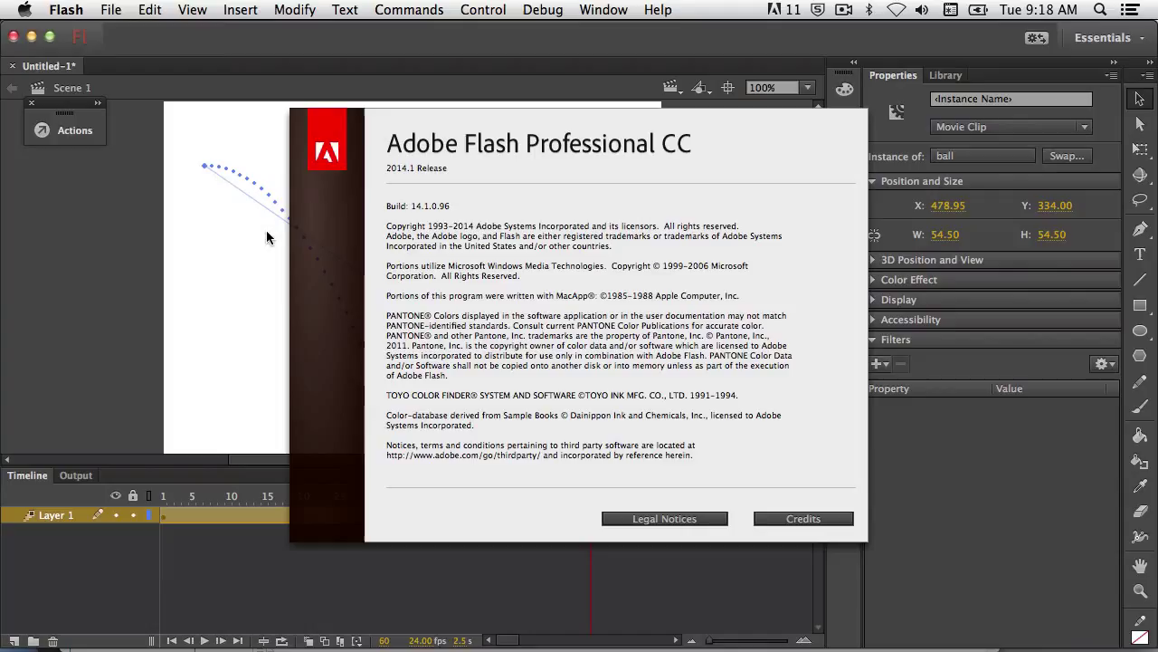
# - Dismiss the About Flash box to return to the stage at frame 60
pyautogui.click(505, 440)
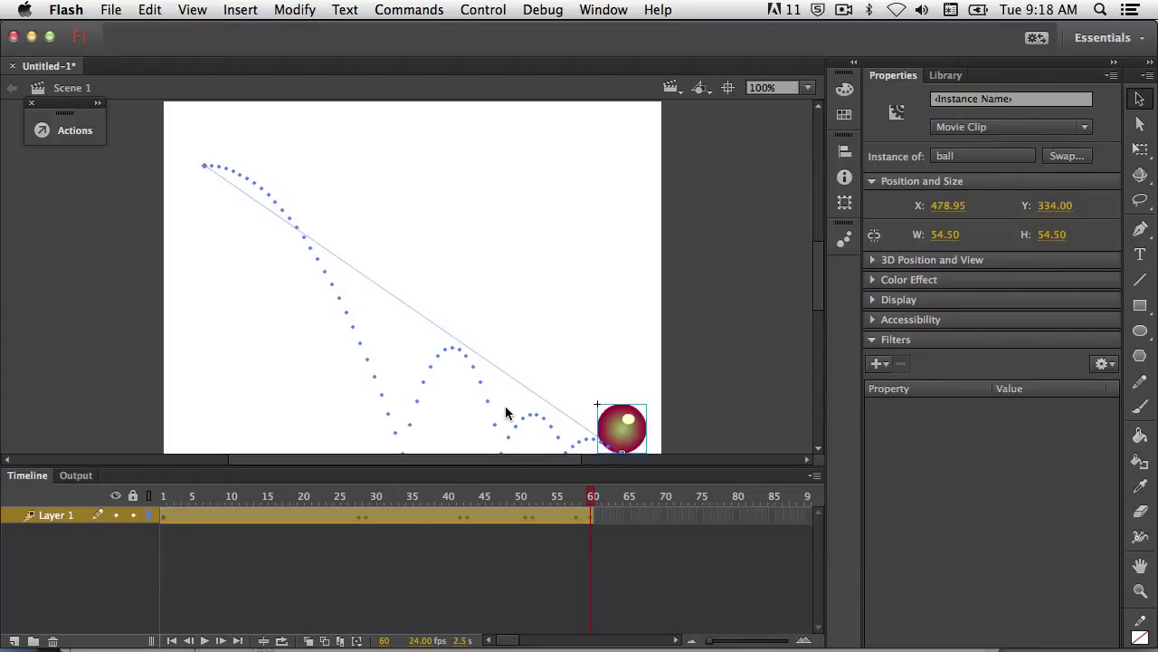